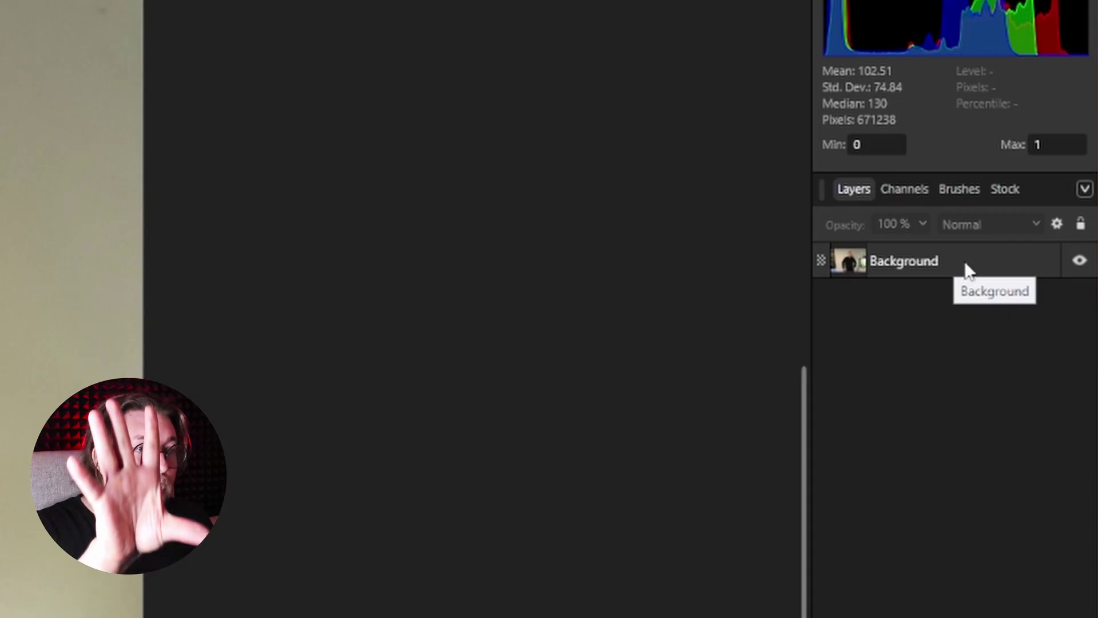
Hide the Background layer and show it again to see its effect on the canvas
left_click(1080, 257)
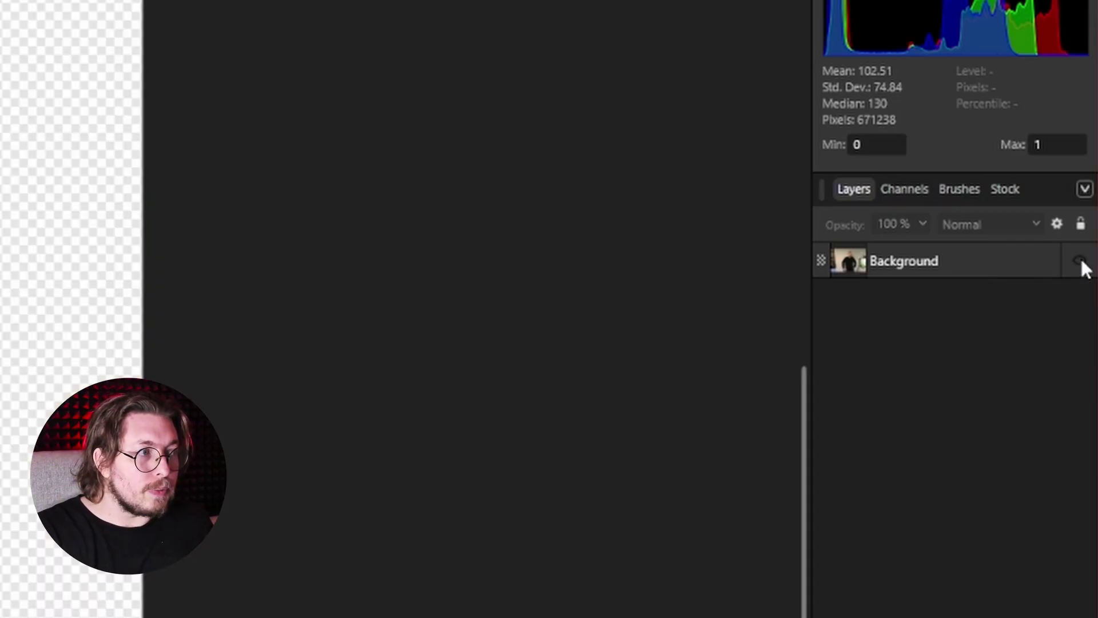
left_click(1081, 259)
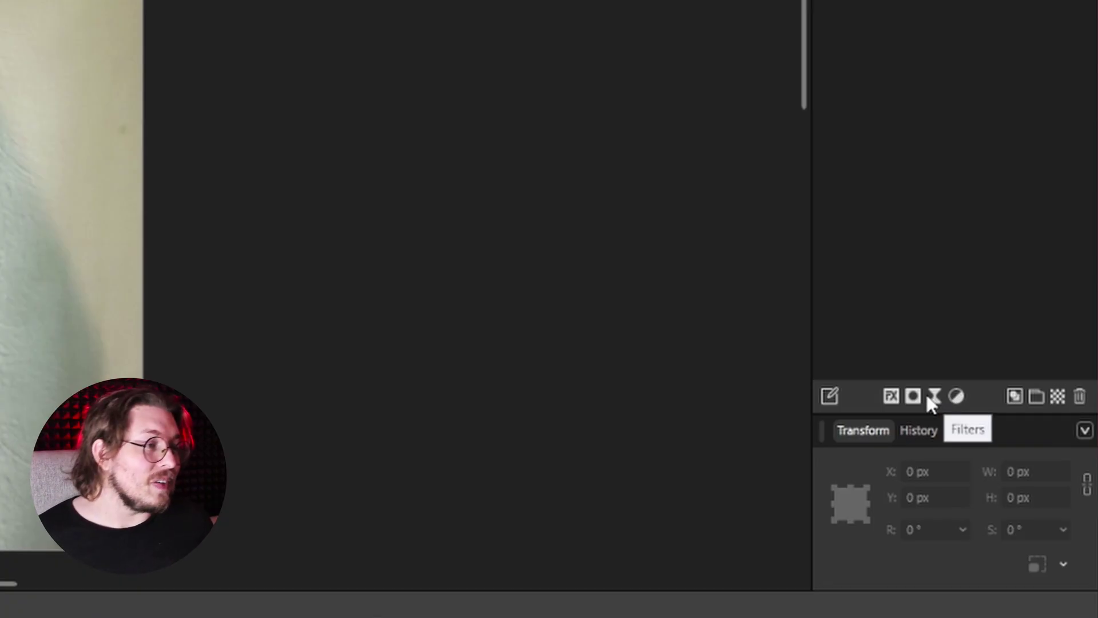
Add a White Balance adjustment over the portrait with white balance at -18% and tint at 18%
left_click(956, 397)
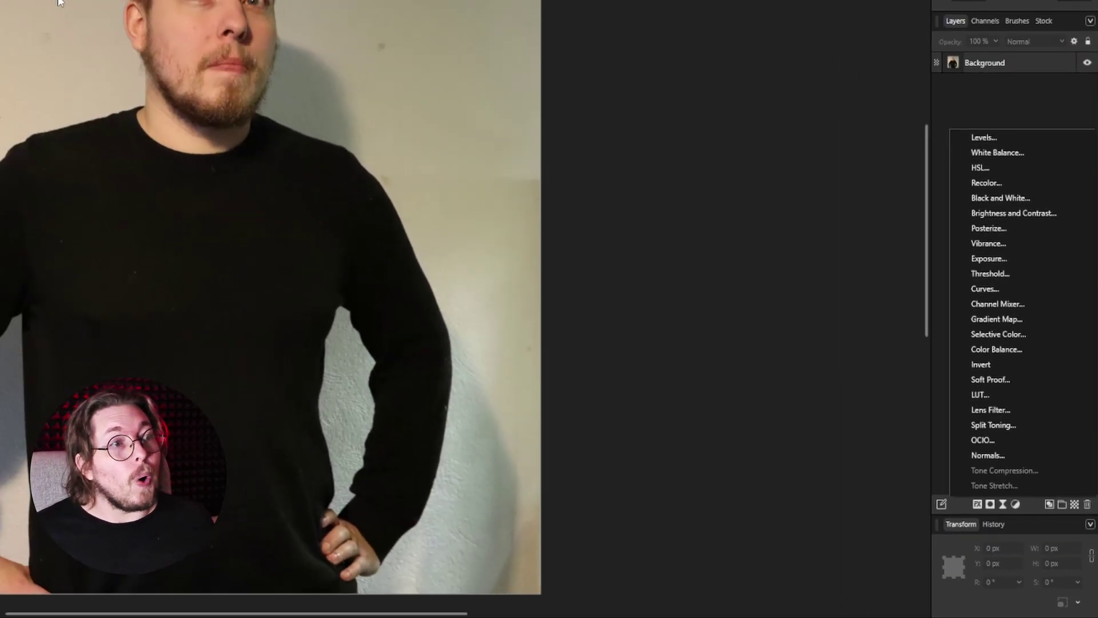
left_click(1015, 153)
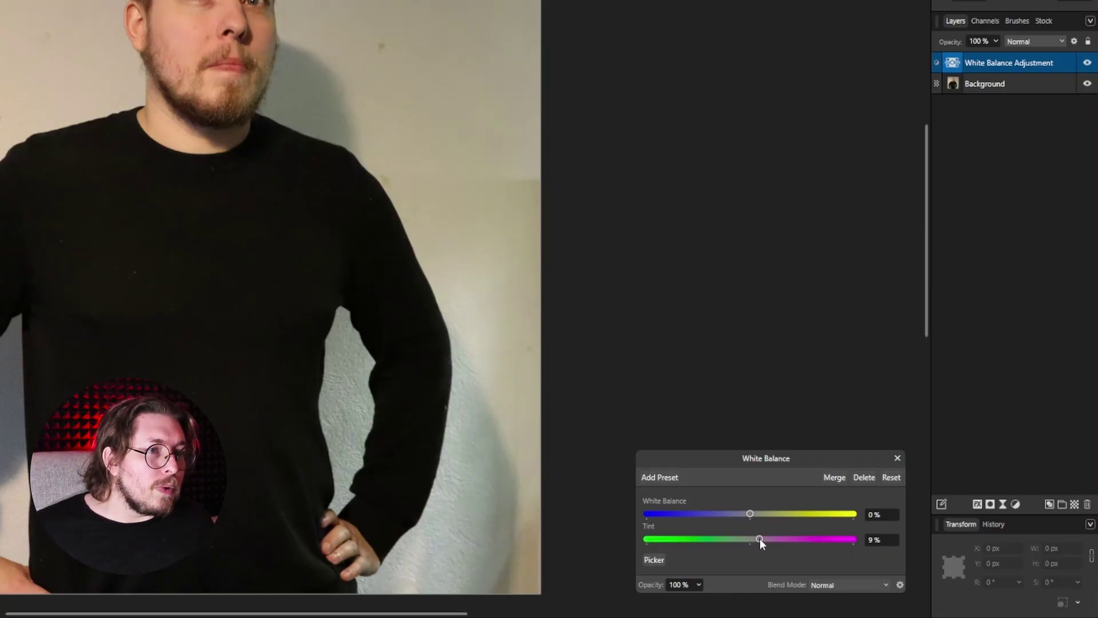
left_click_drag(759, 538, 760, 538)
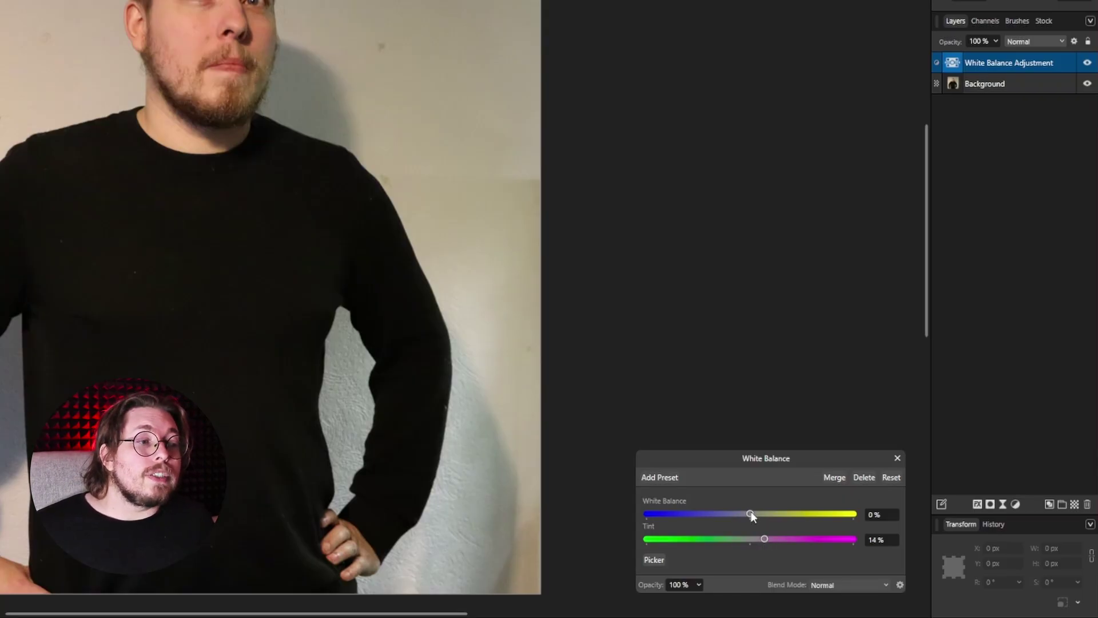
left_click_drag(751, 514, 739, 513)
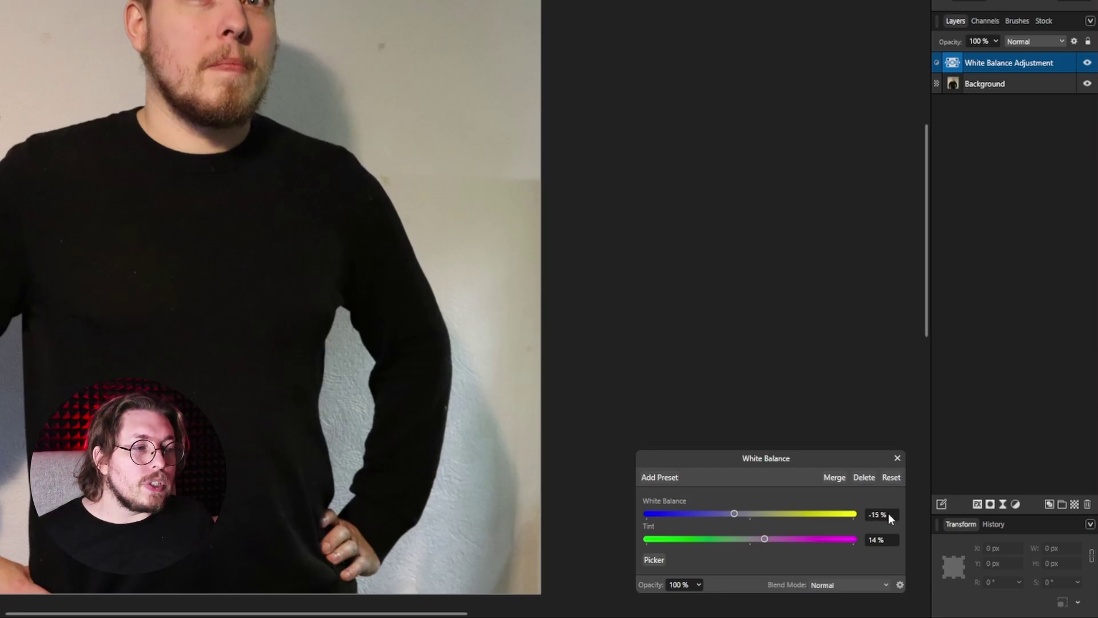
scroll(887, 513, "down", 2)
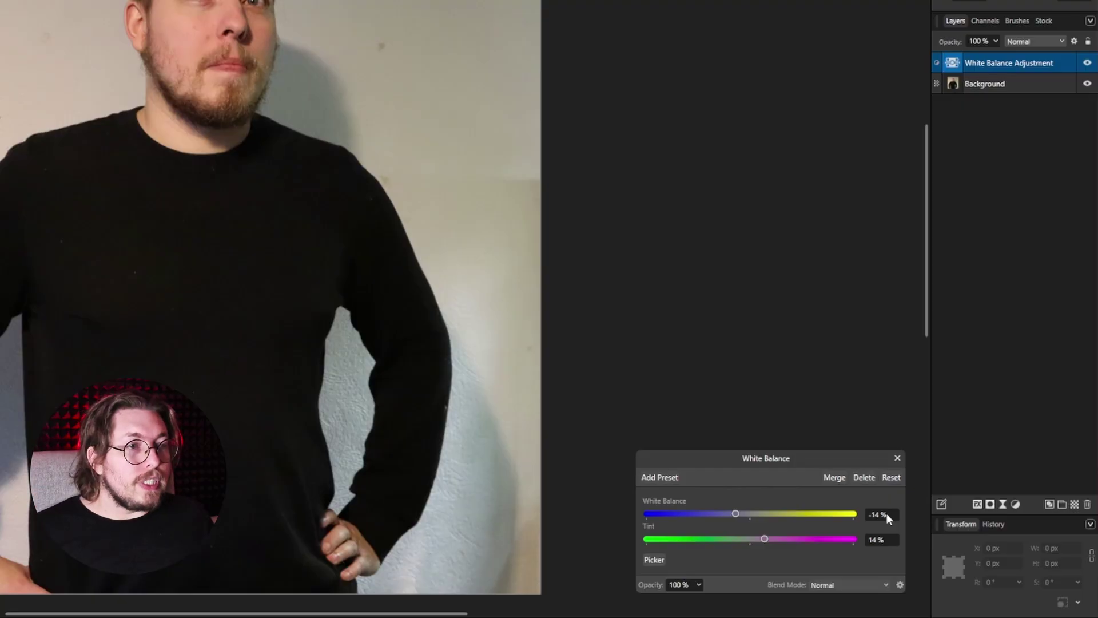
scroll(887, 513, "down", 4)
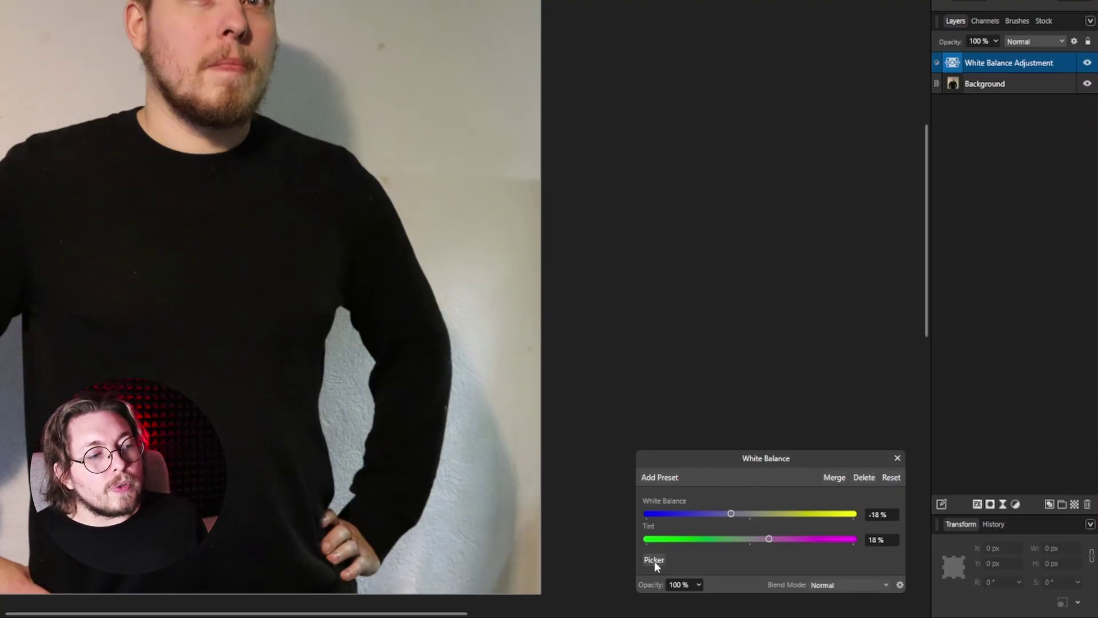
Sample several points on the pale wall behind the man with the White Balance picker to neutralise the colour cast
left_click(654, 561)
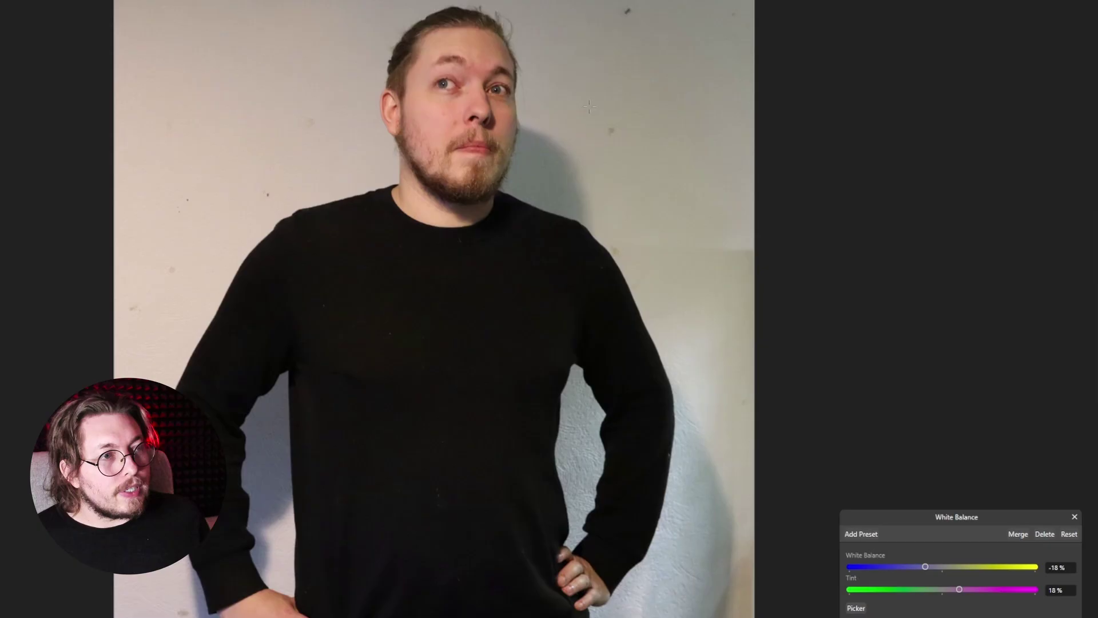
left_click(589, 106)
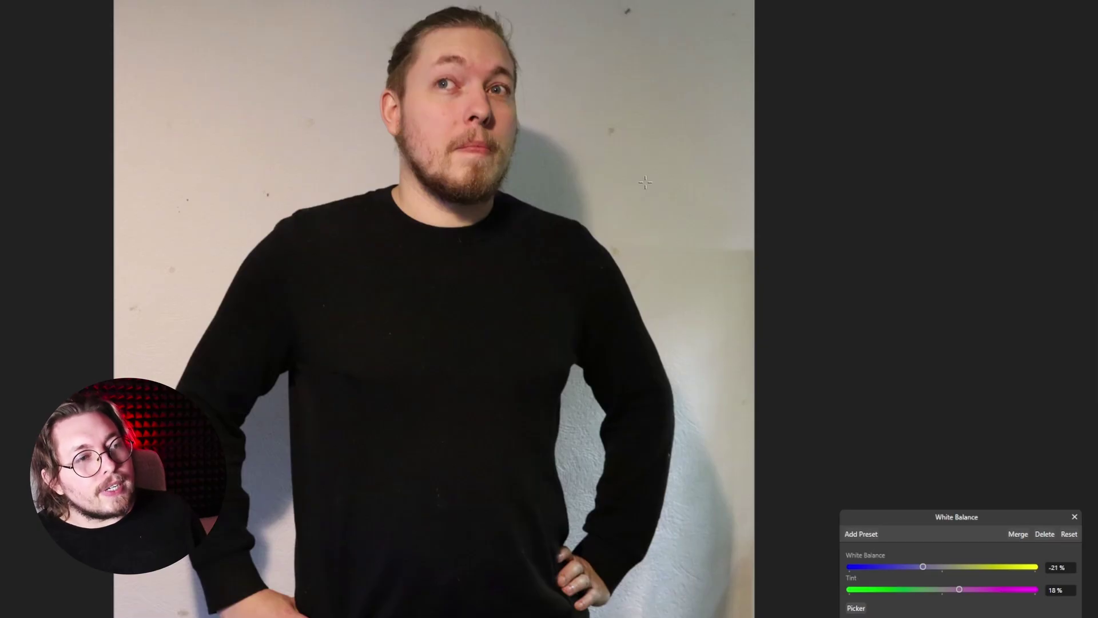
left_click(319, 114)
left_click(389, 5)
left_click(182, 88)
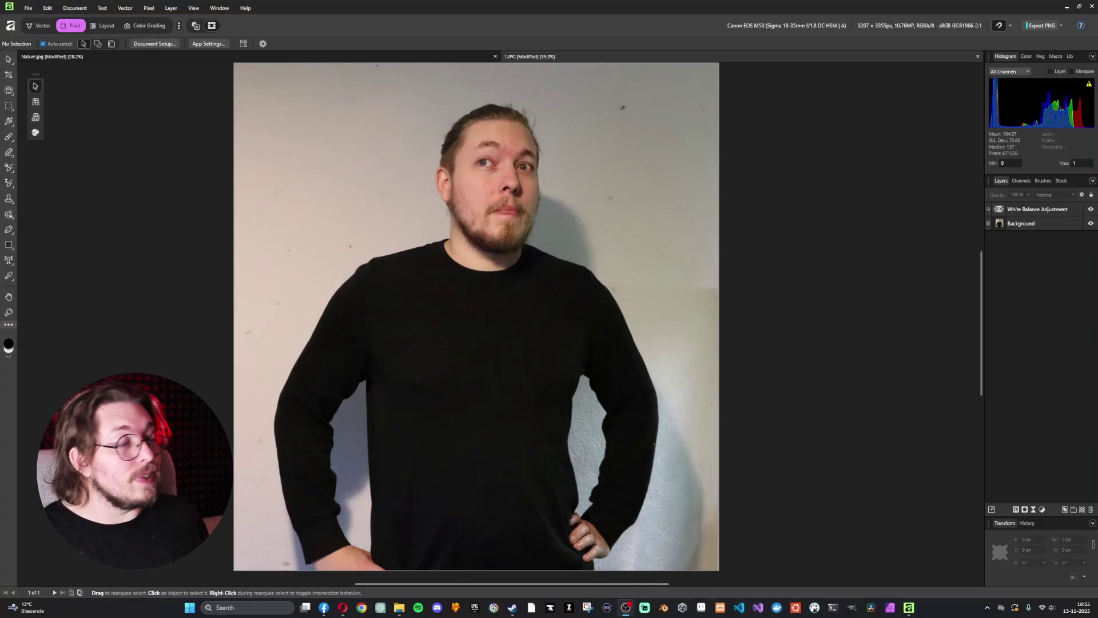
Add a Levels adjustment above the White Balance layer with the black level at 4% and gamma at 0.922
left_click(1041, 509)
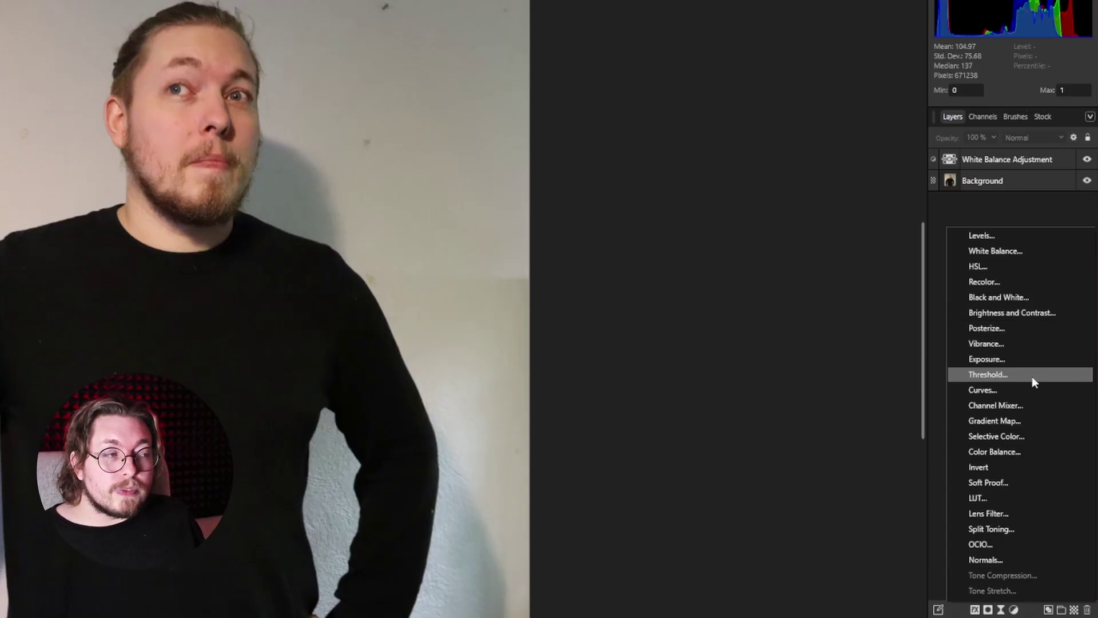
left_click(1006, 240)
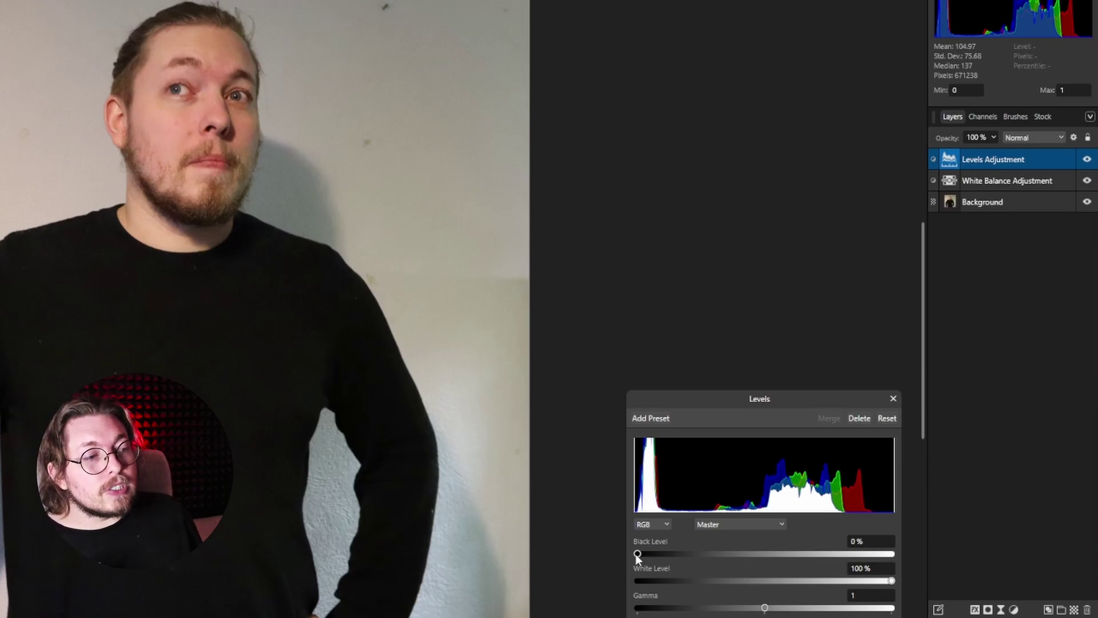
left_click_drag(637, 554, 644, 553)
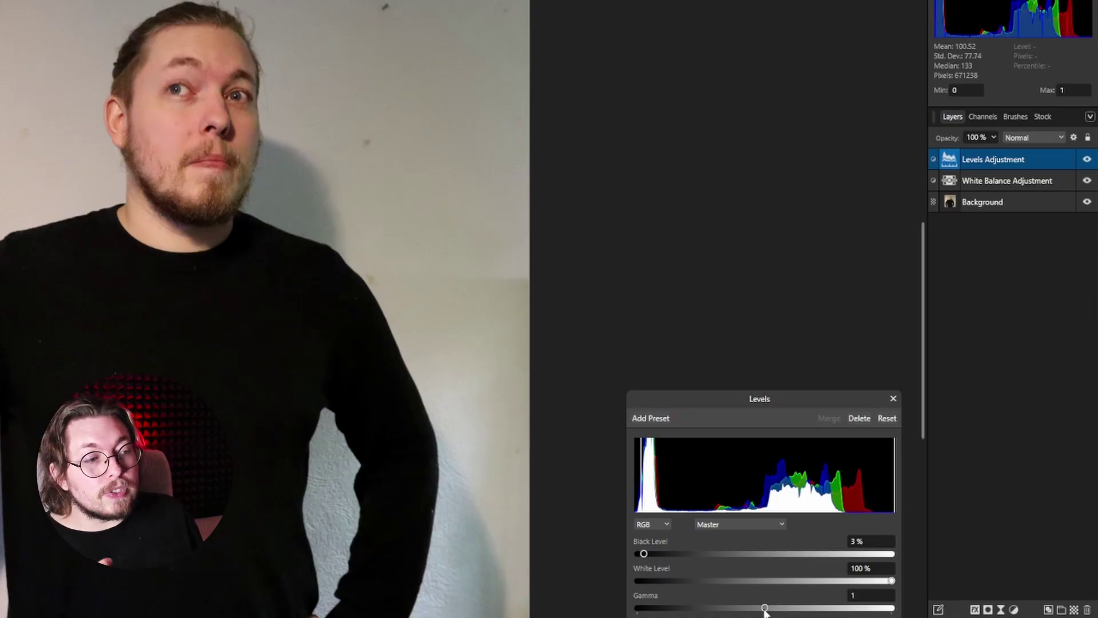
mouse_move(765, 608)
left_mouse_down()
mouse_move(738, 609)
mouse_move(789, 613)
mouse_move(755, 611)
left_mouse_up()
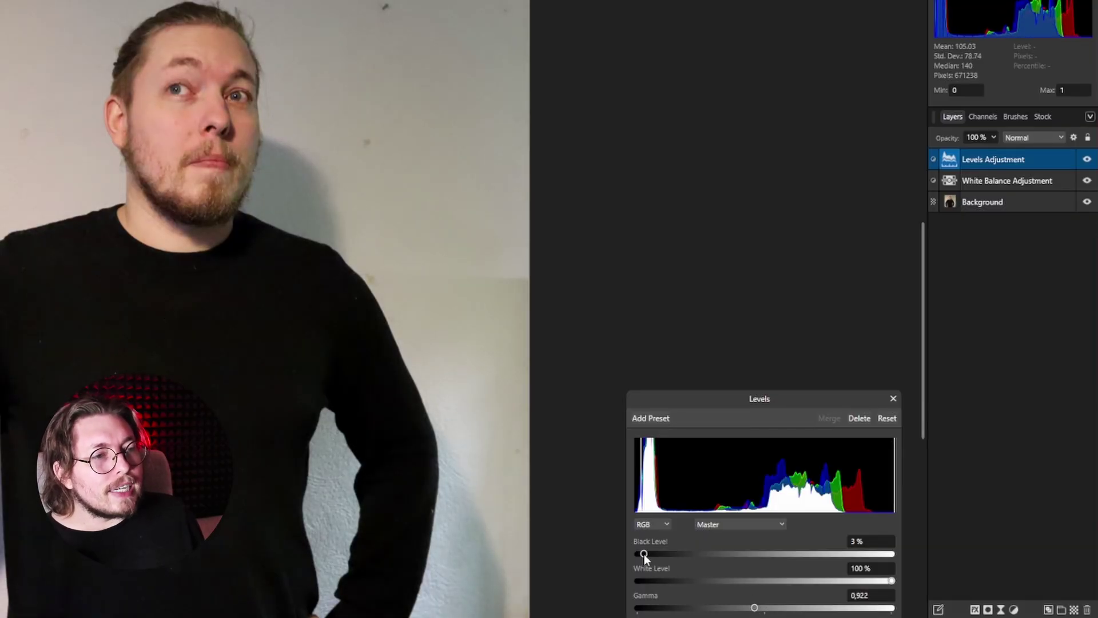
left_click_drag(644, 553, 648, 554)
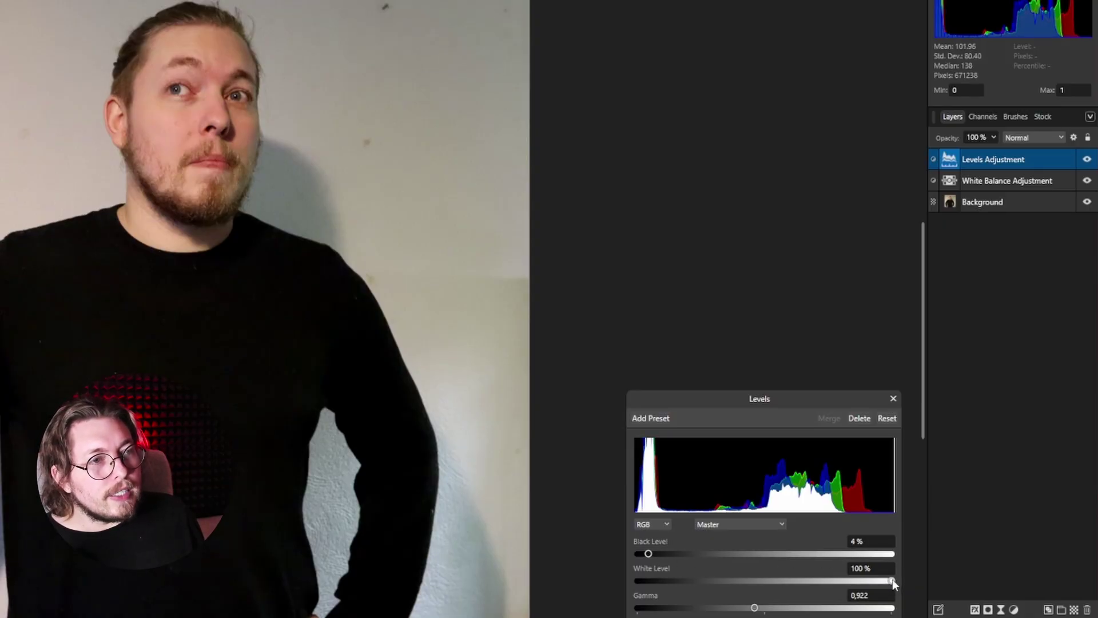
Lower the white level of the Levels adjustment to 89% to brighten the highlights
left_click_drag(892, 580, 867, 579)
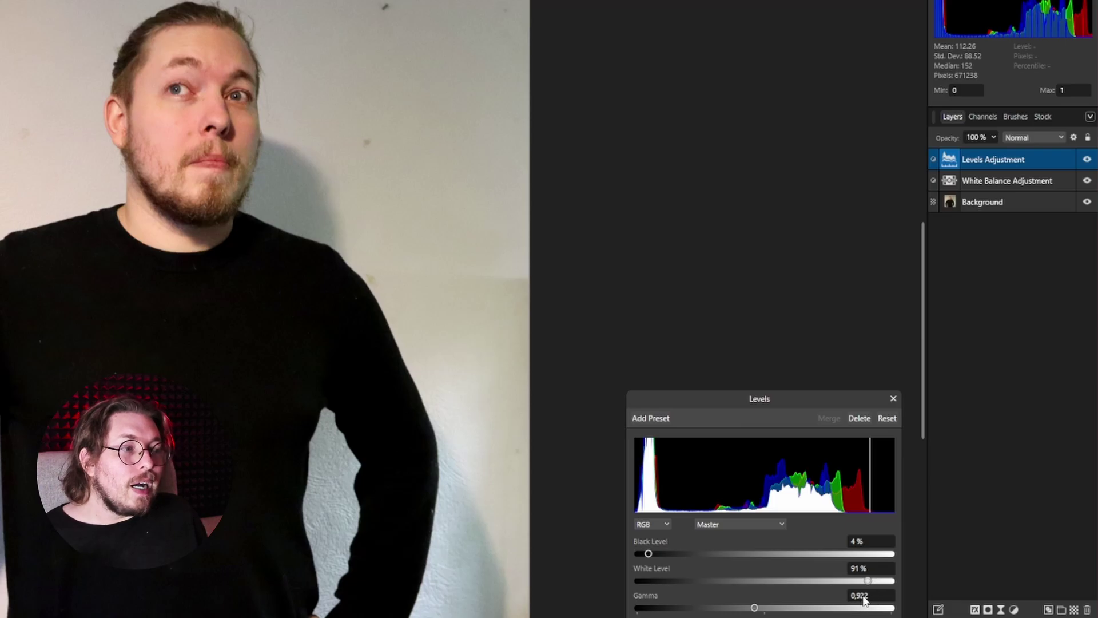
left_click_drag(867, 582, 825, 580)
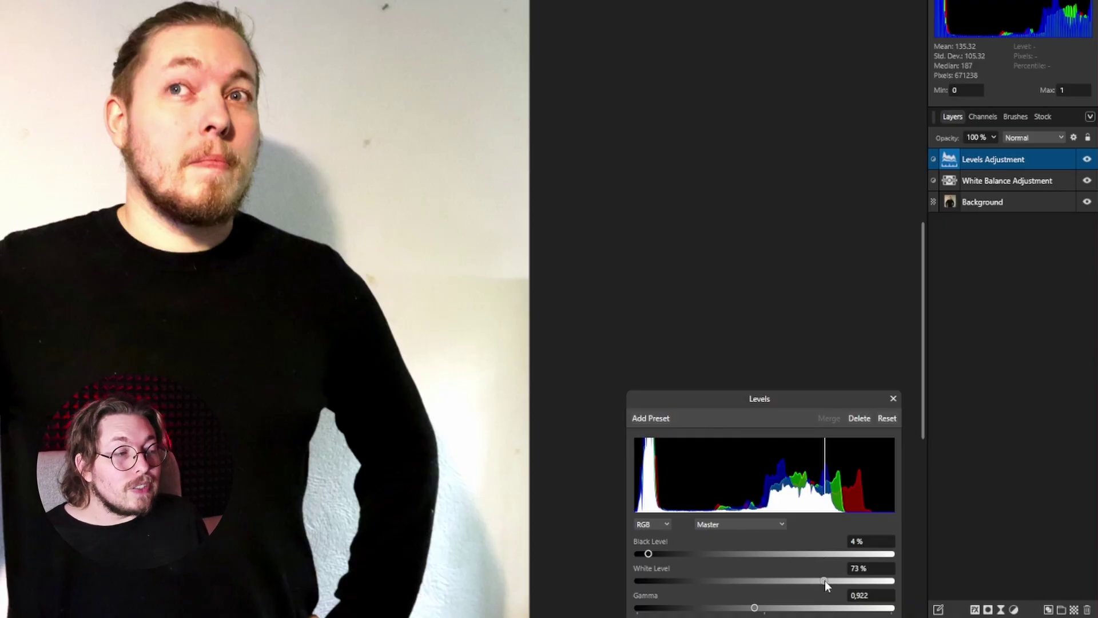
left_click_drag(824, 581, 864, 581)
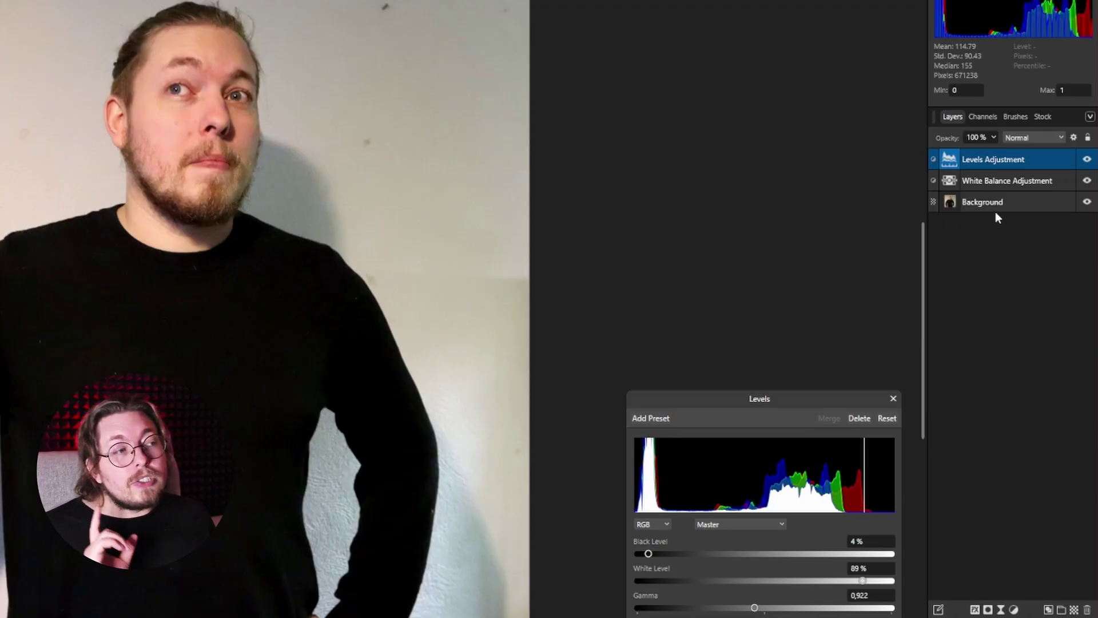
Compare the portrait with and without the Levels adjustment, leave it visible and close its settings
left_click(1087, 161)
left_click(1087, 161)
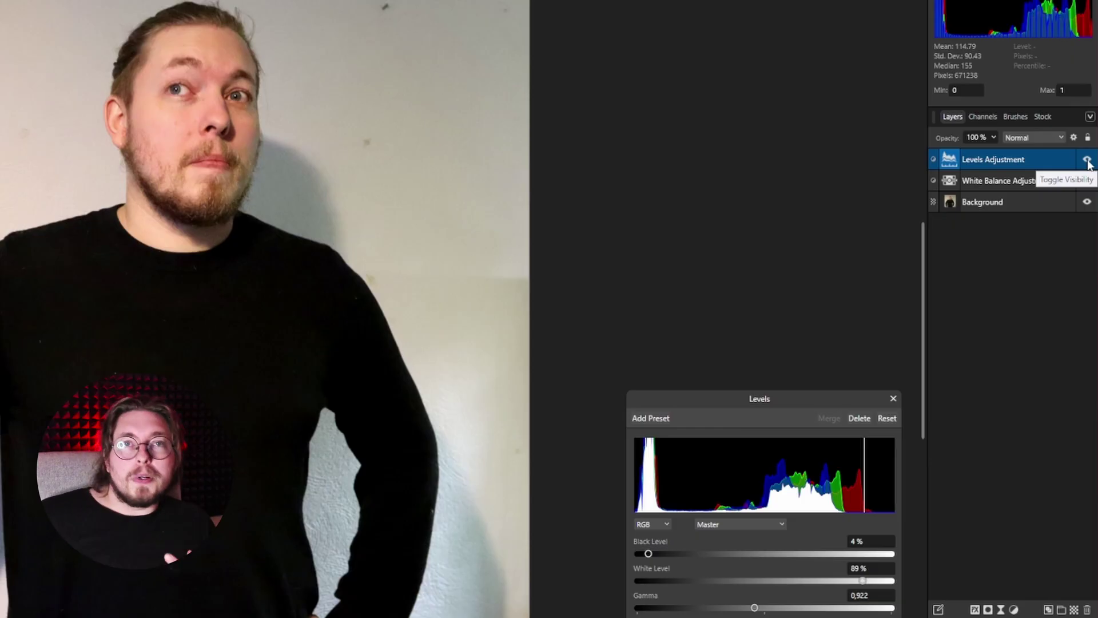
left_click(997, 323)
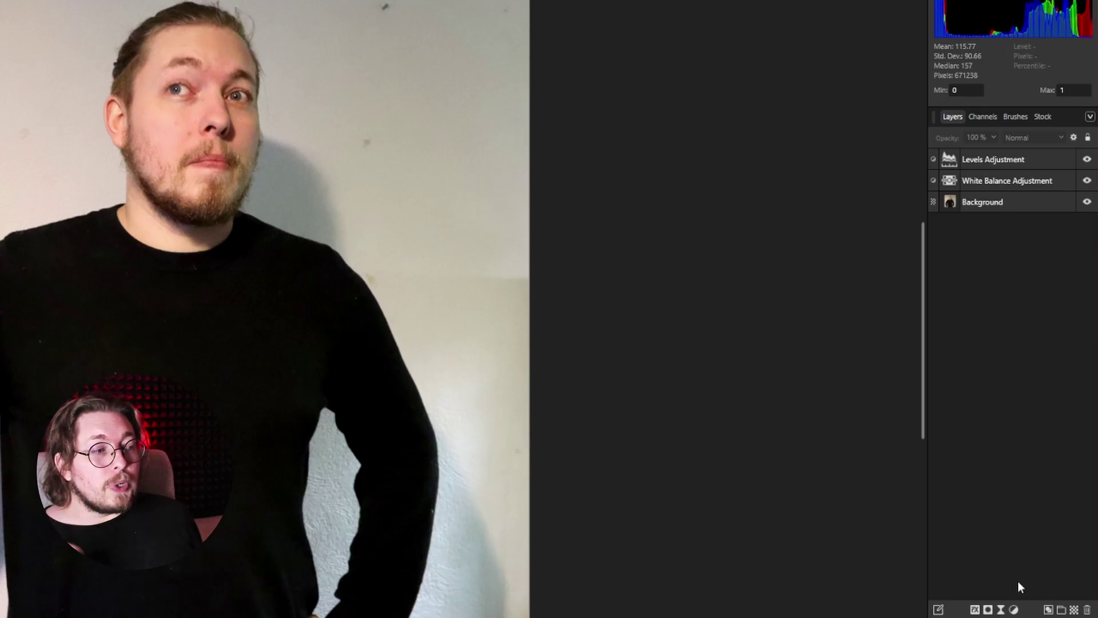
Add a live High Pass filter to the Background layer with a radius of 46 px
left_click(1001, 609)
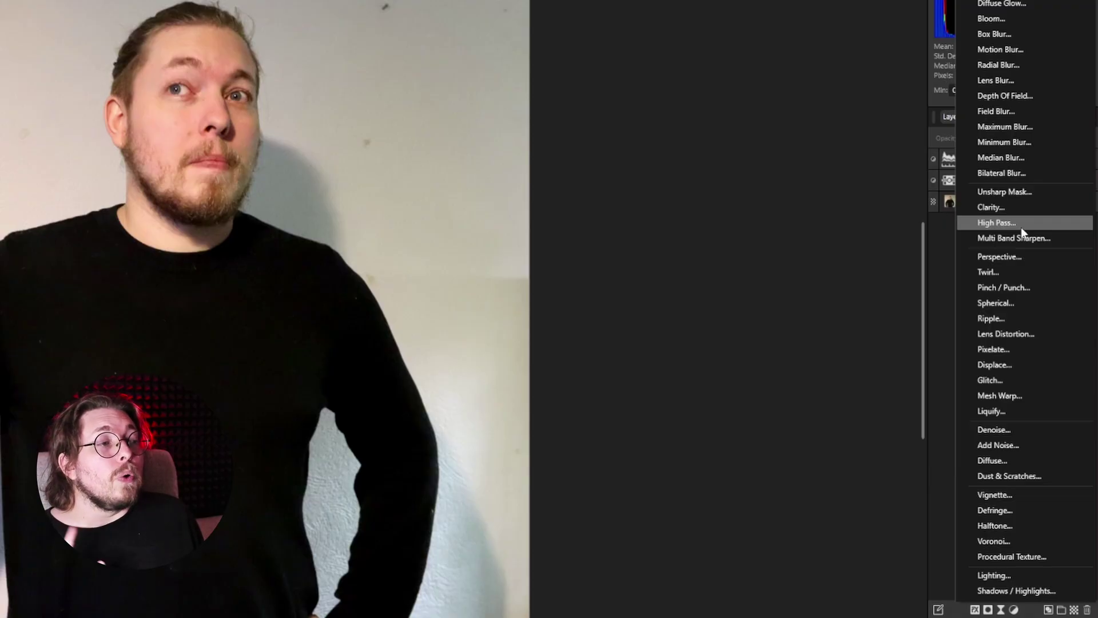
left_click(949, 237)
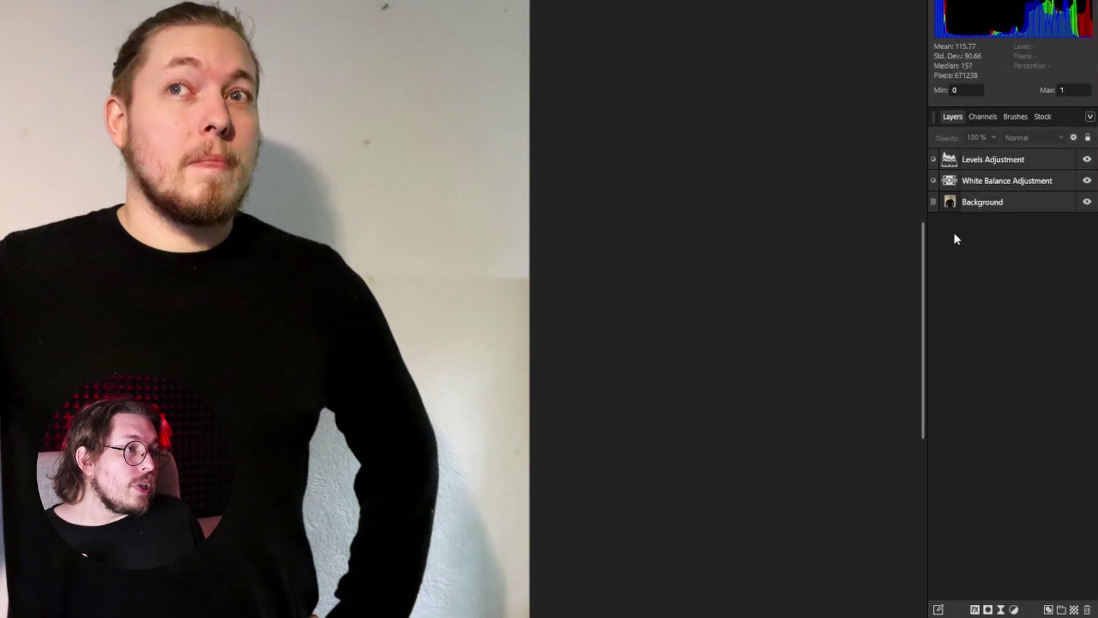
left_click(1010, 203)
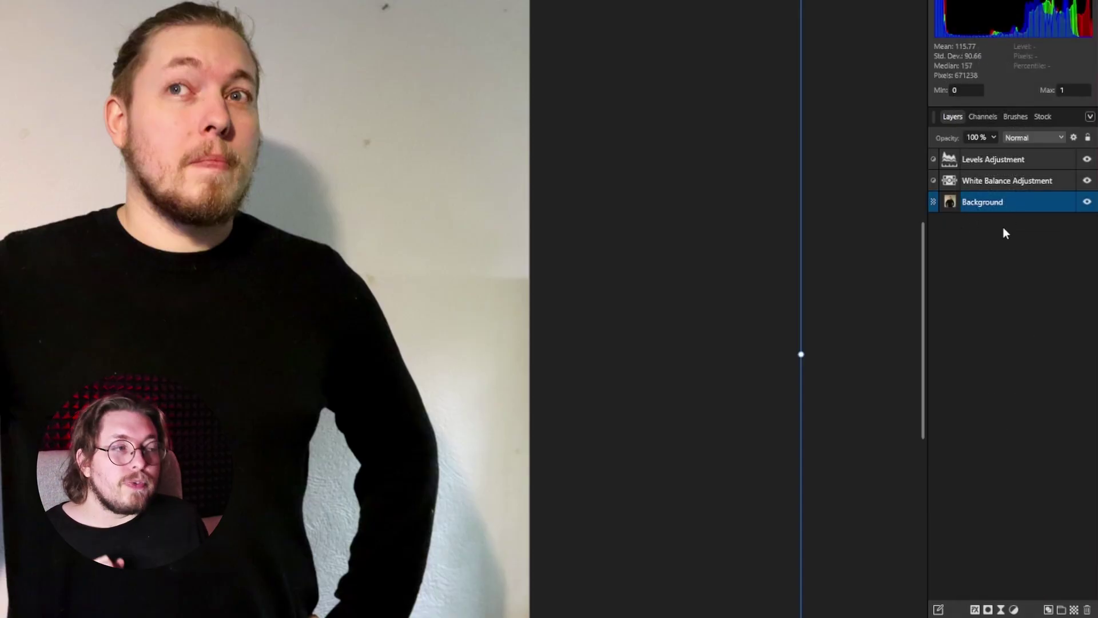
left_click(1000, 609)
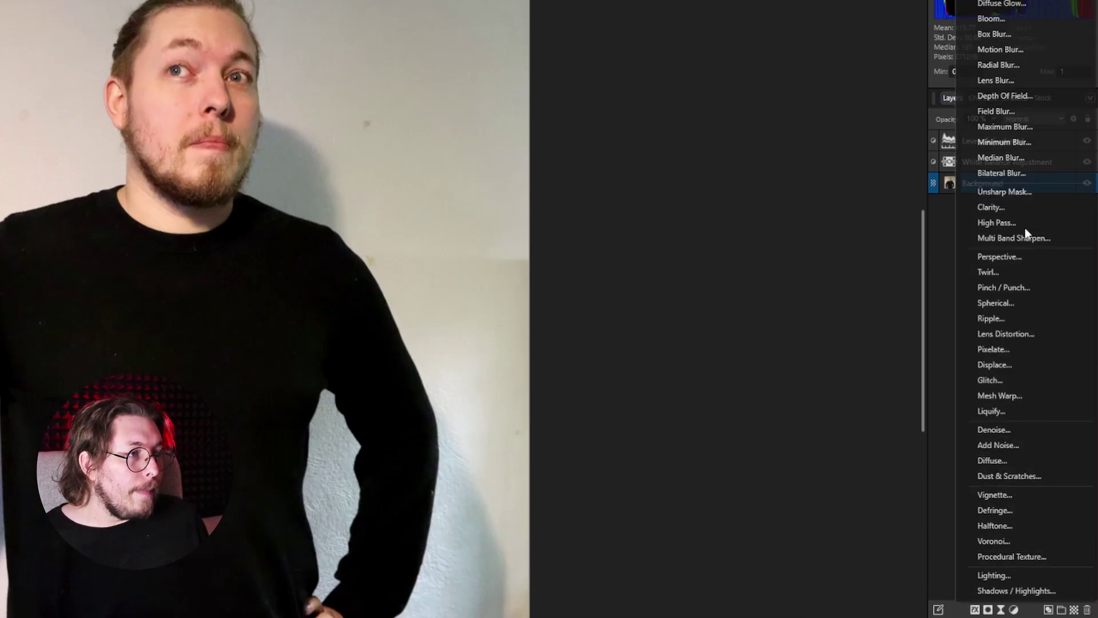
left_click(1025, 227)
key("Tab")
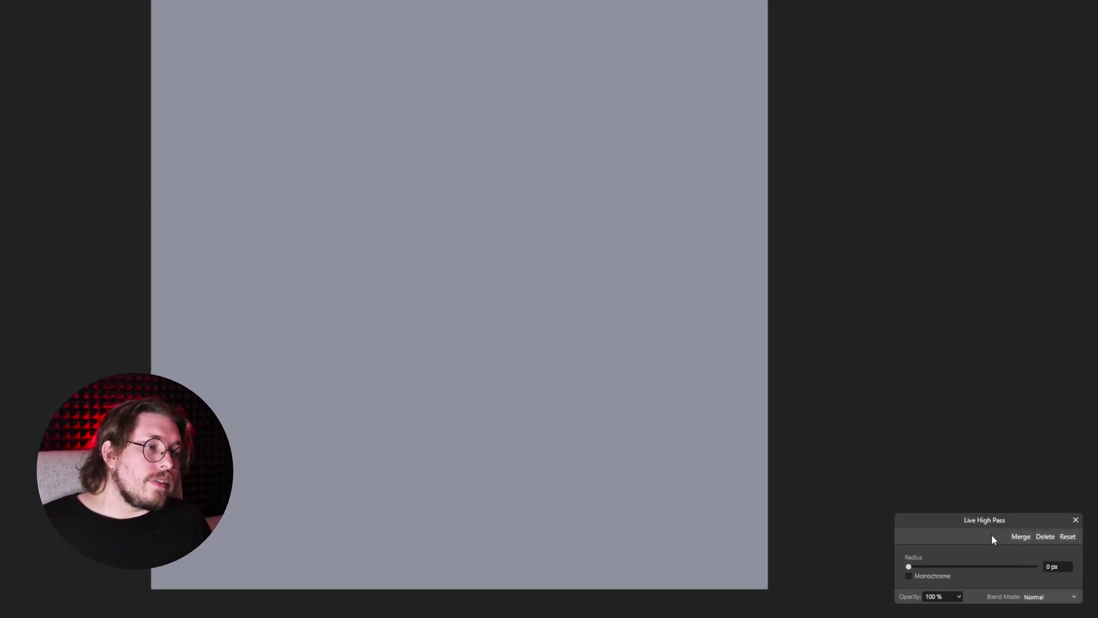
left_click_drag(910, 568, 1015, 568)
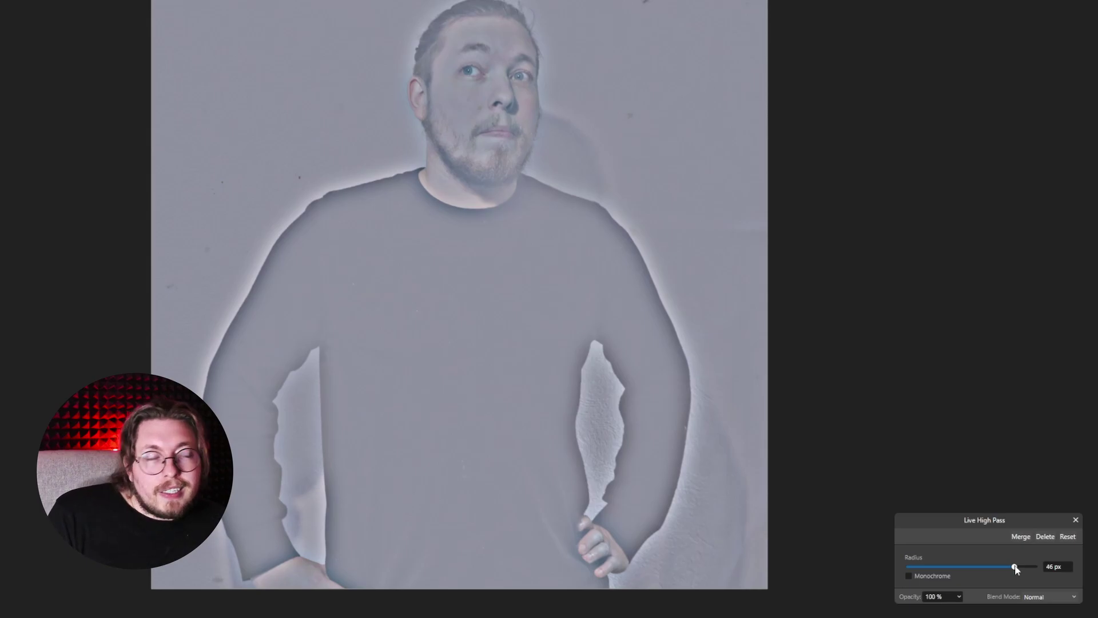
Set the High Pass filter's blend mode to Soft Light and inspect the sharpening on the face
left_click(1045, 597)
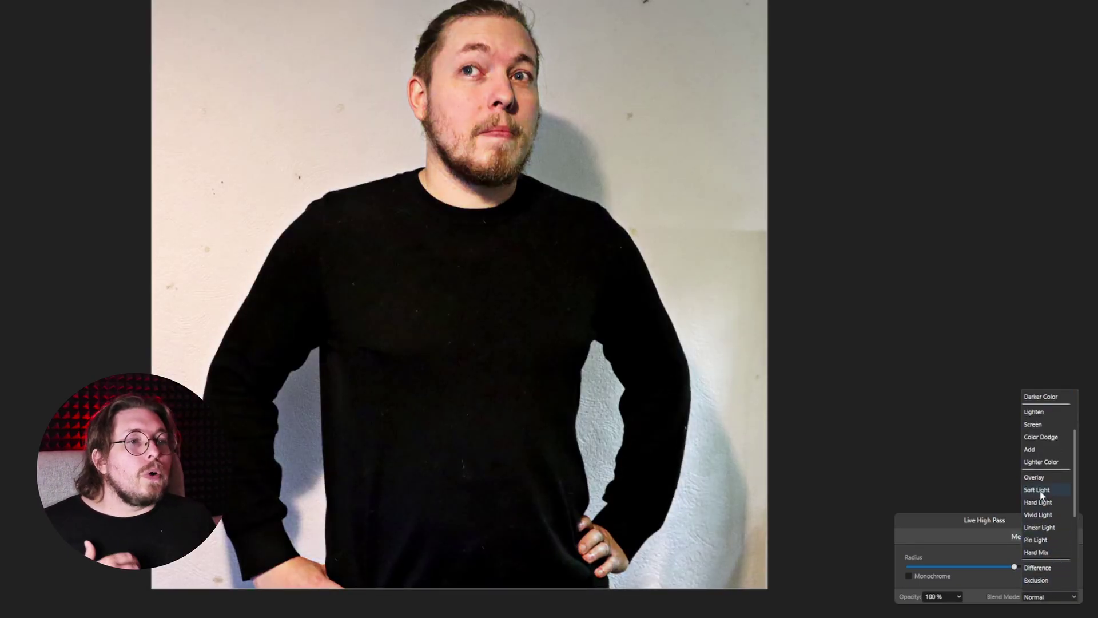
left_click(1040, 492)
scroll(501, 165, "up", 3)
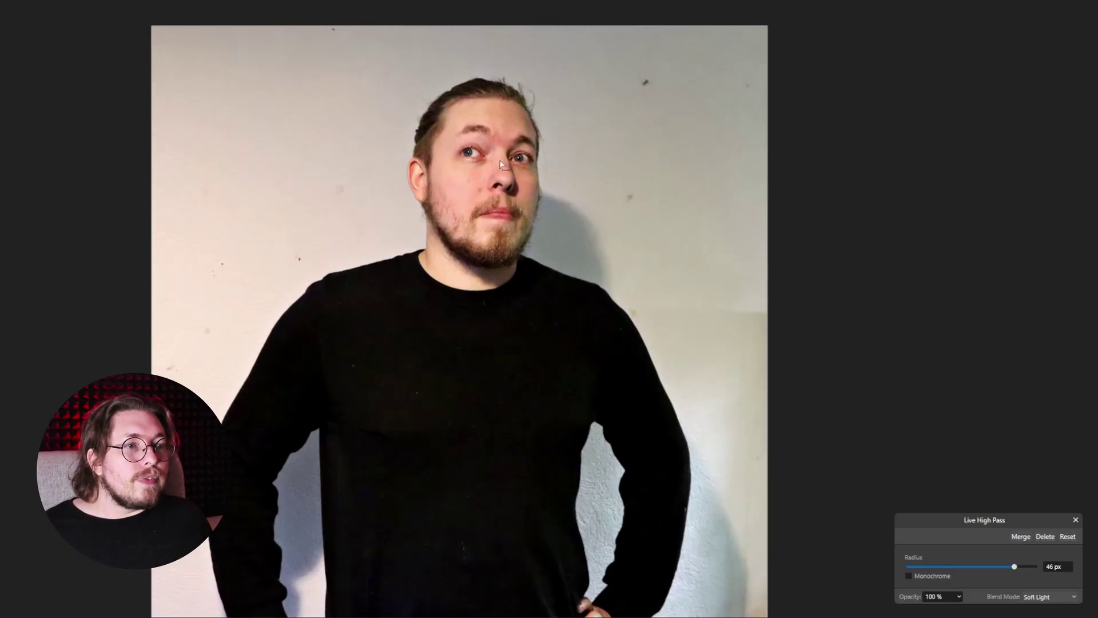
scroll(501, 165, "up", 3)
scroll(501, 165, "down", 1)
scroll(1067, 156, "up", 1)
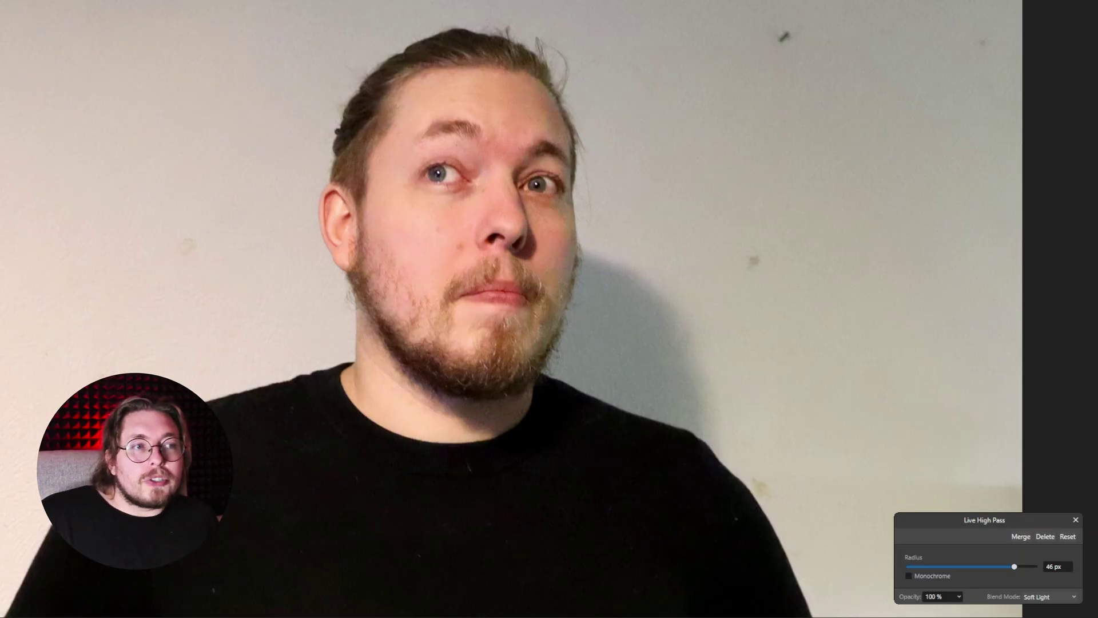
scroll(523, 160, "up", 2)
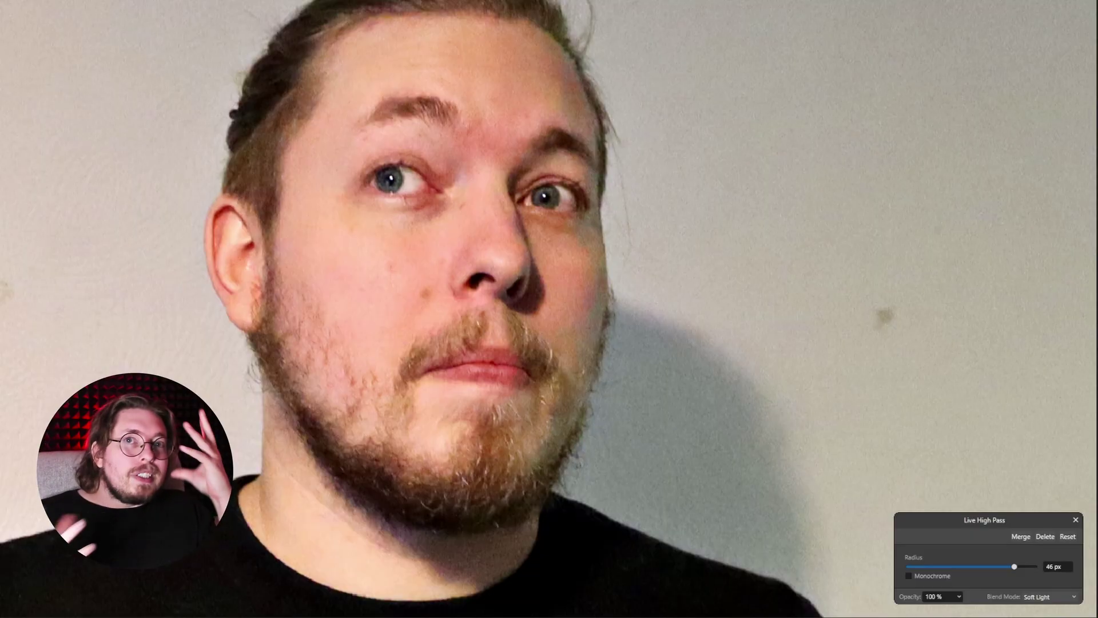
Fine-tune the live High Pass filter's radius to 47.2 px and check the whole portrait
key("Tab")
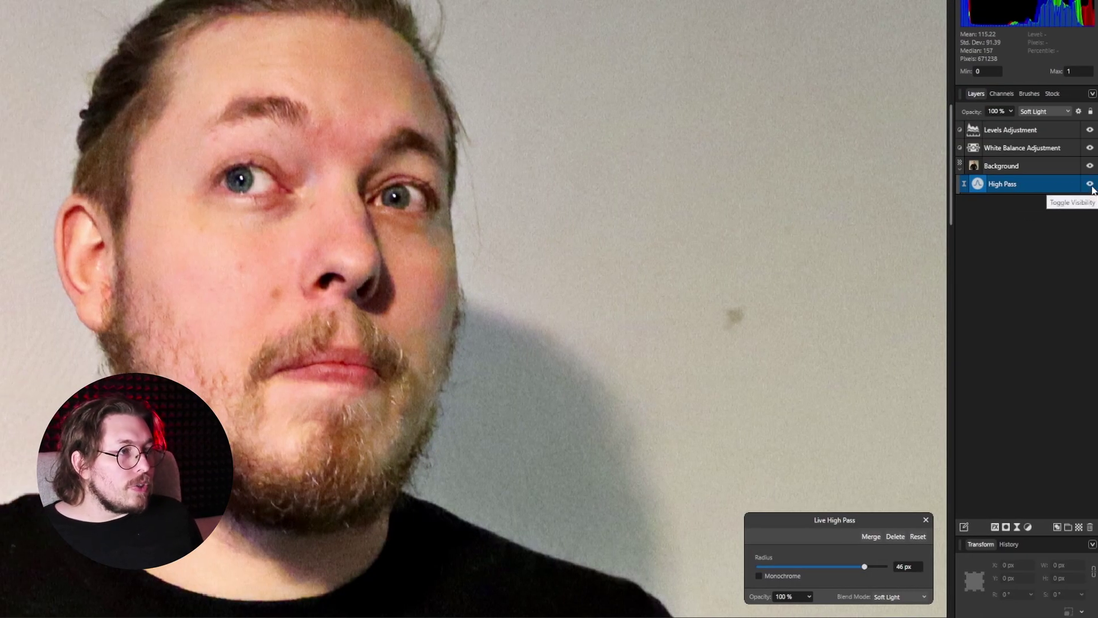
left_click(979, 187)
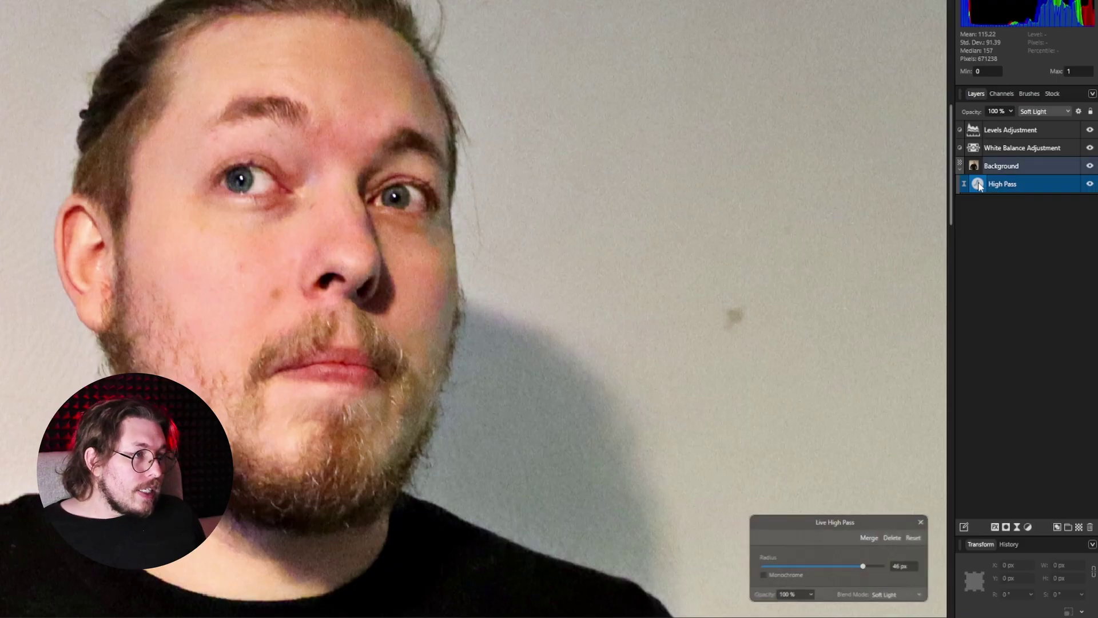
mouse_move(864, 569)
left_mouse_down()
mouse_move(819, 566)
mouse_move(873, 568)
left_mouse_up()
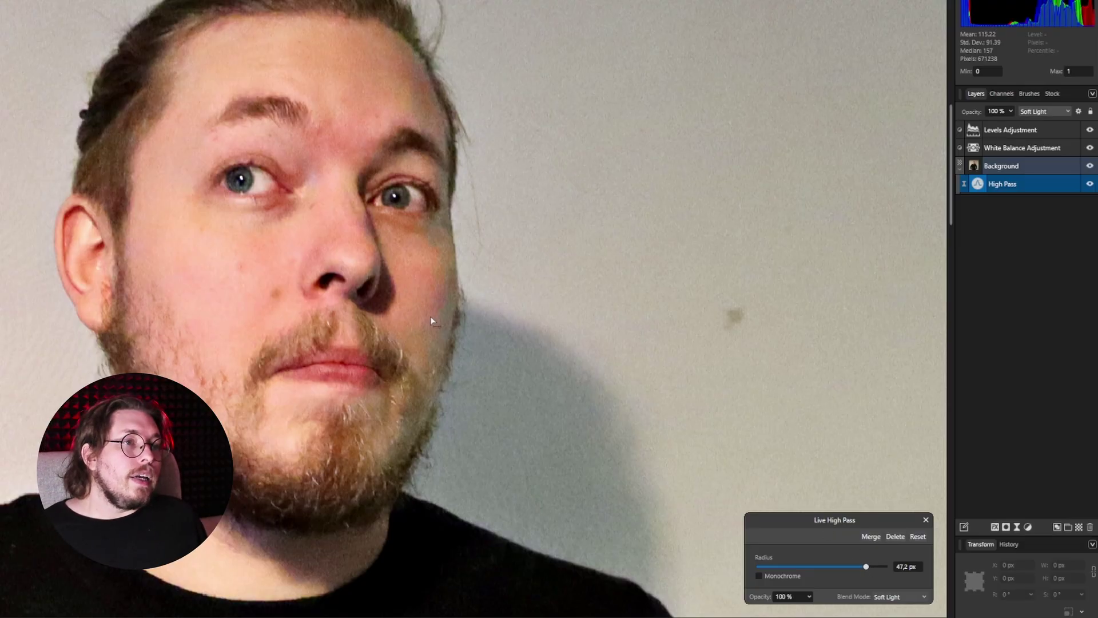
scroll(430, 316, "down", 4)
scroll(450, 359, "down", 4)
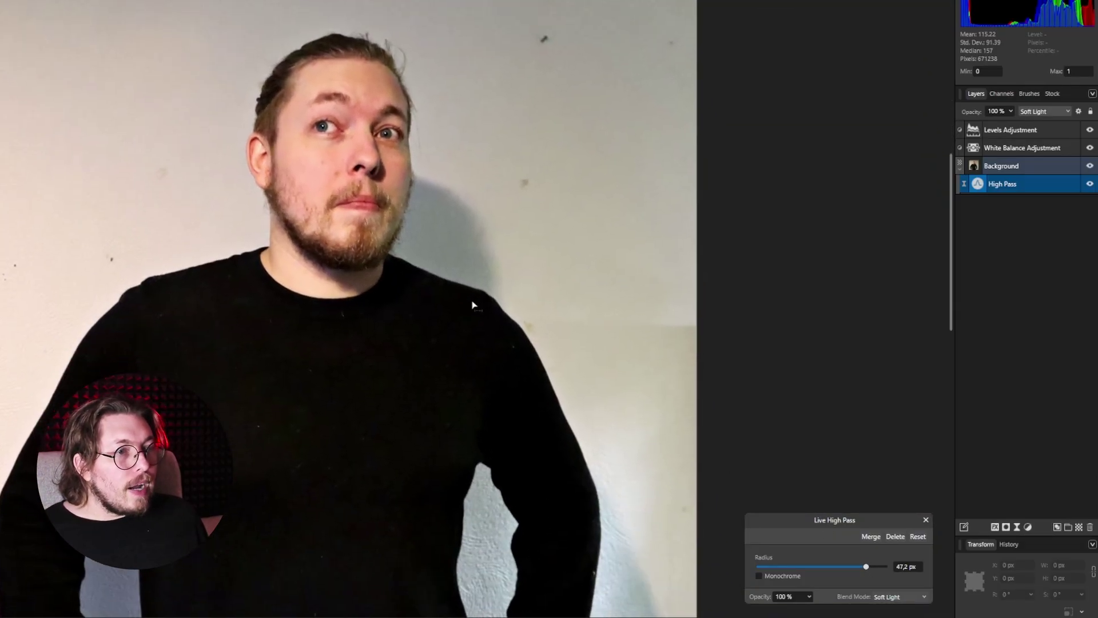
Nest the Levels and White Balance adjustments inside the Background layer and expand it to show its contents
scroll(492, 342, "down", 2)
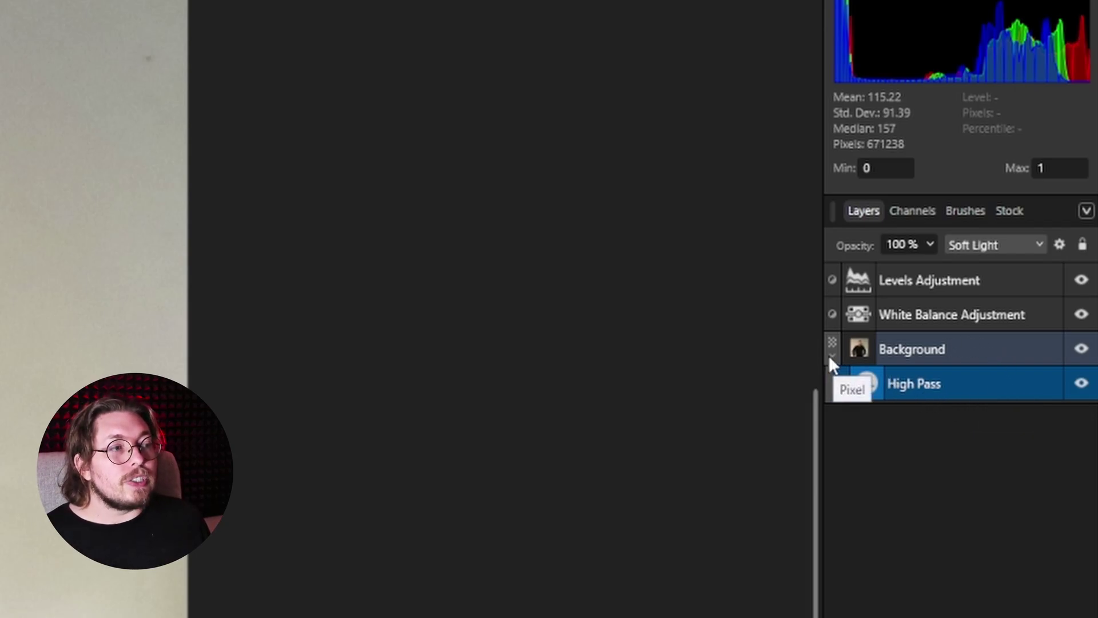
key("ctrl+]")
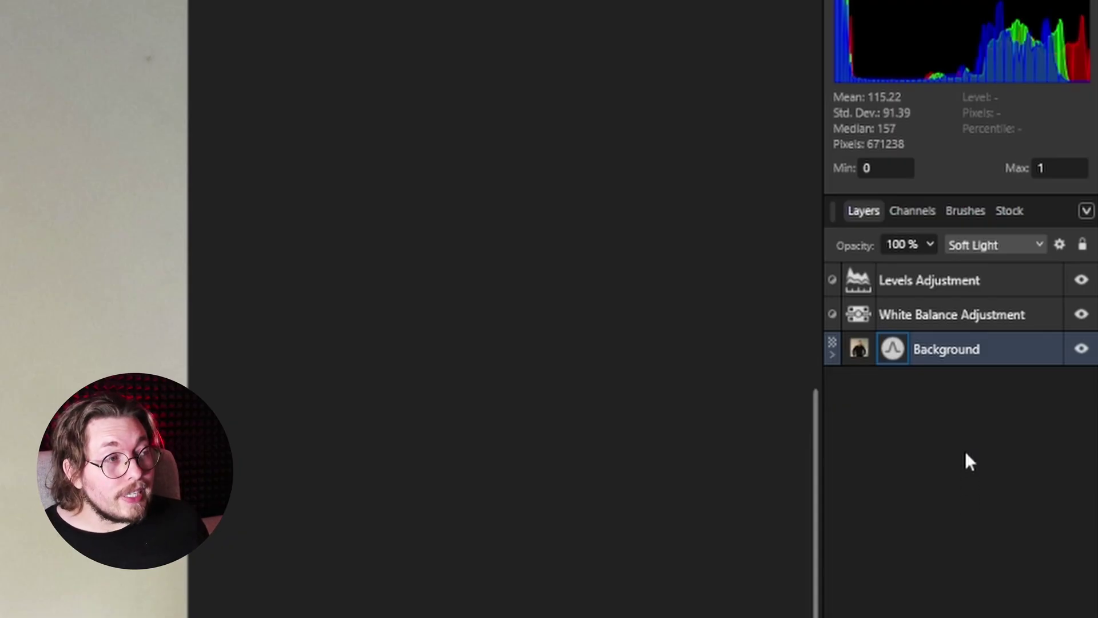
left_click(982, 280)
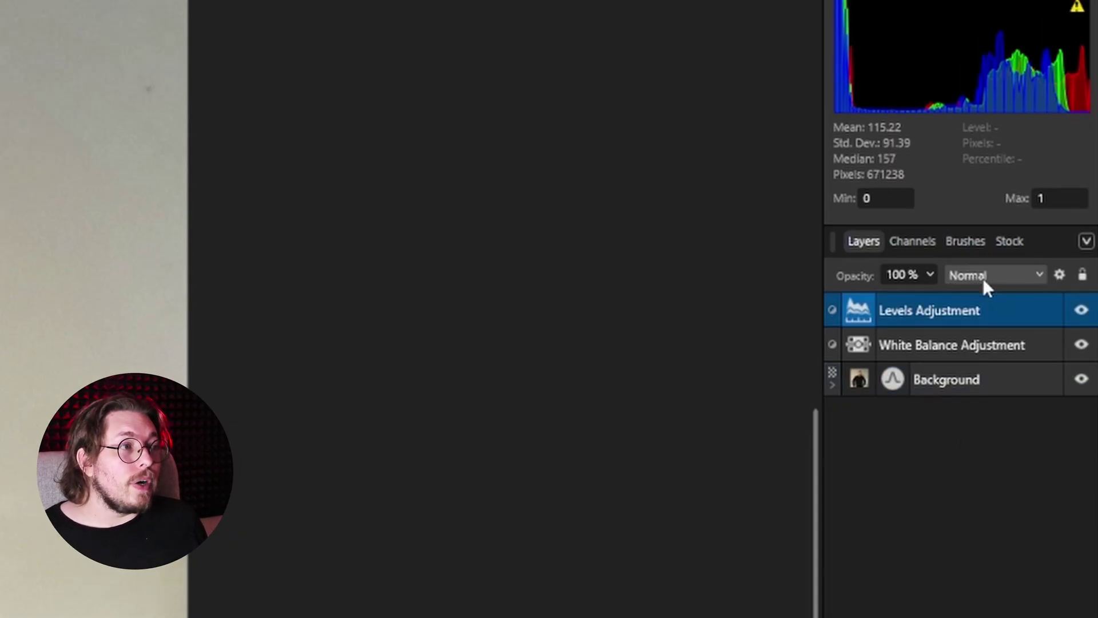
left_click(973, 342, "shift")
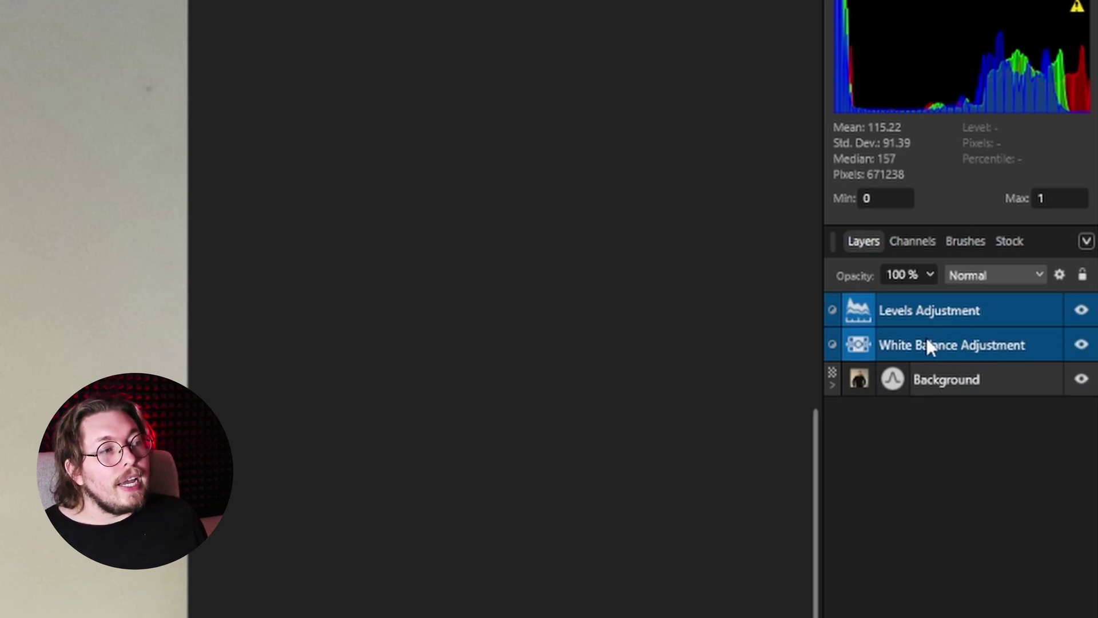
left_click_drag(928, 341, 987, 381)
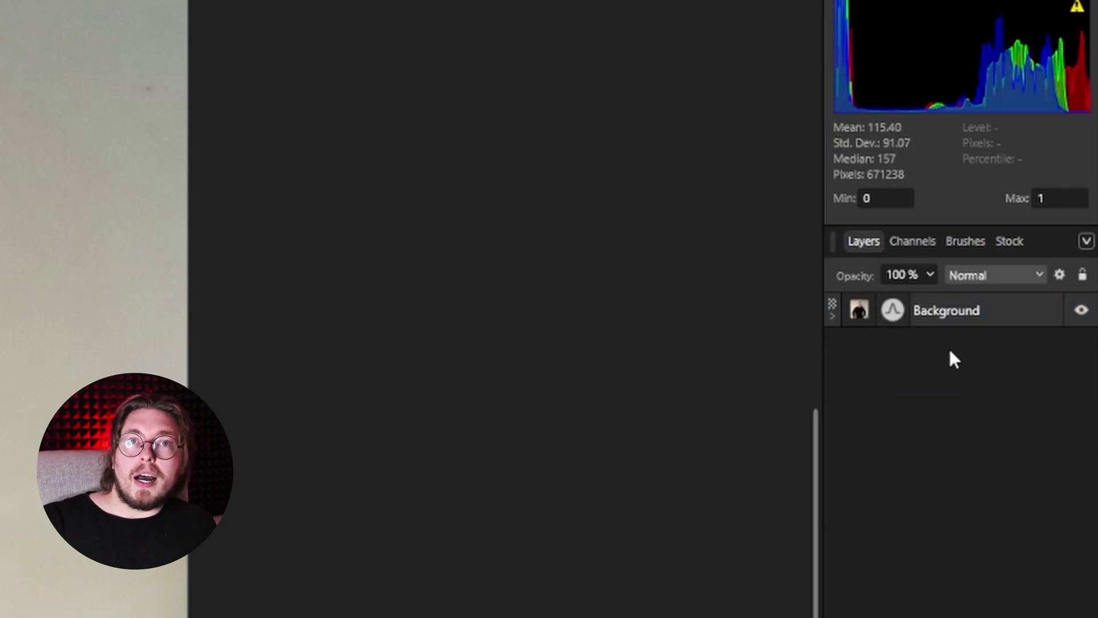
left_click(832, 316)
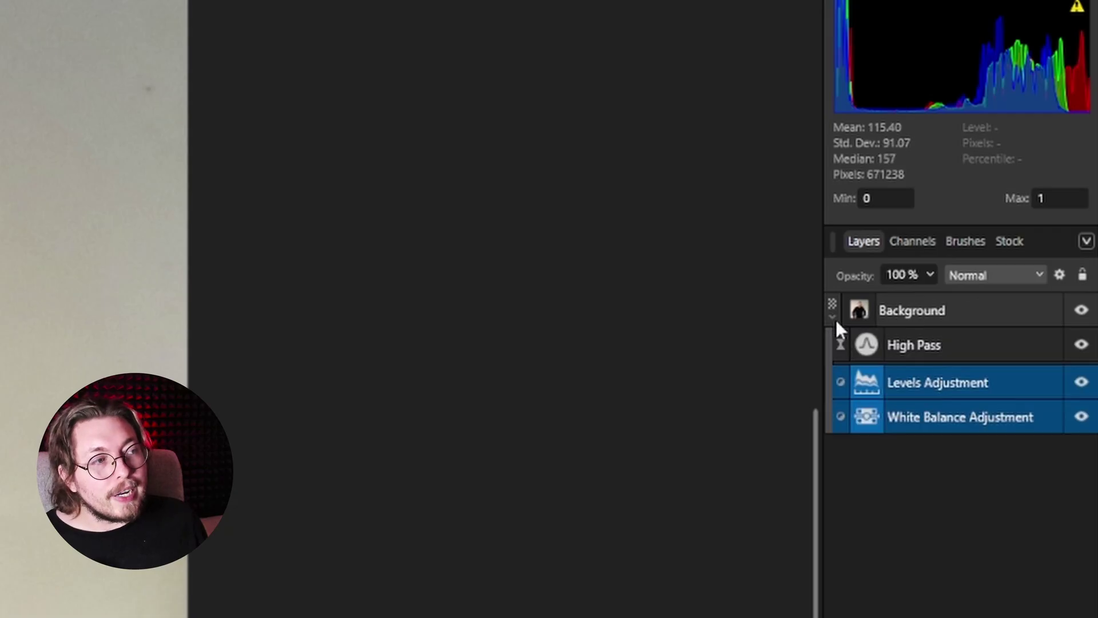
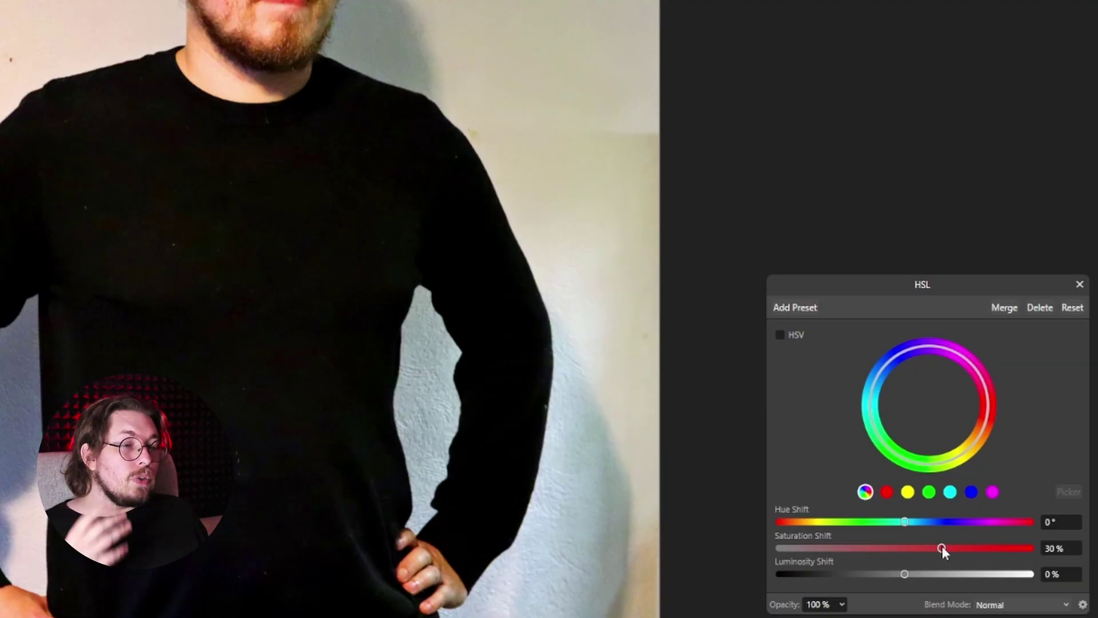
Reset the HSL saturation shift to 0%, try a luminosity shift of 17% and reset that as well
double_click(942, 548)
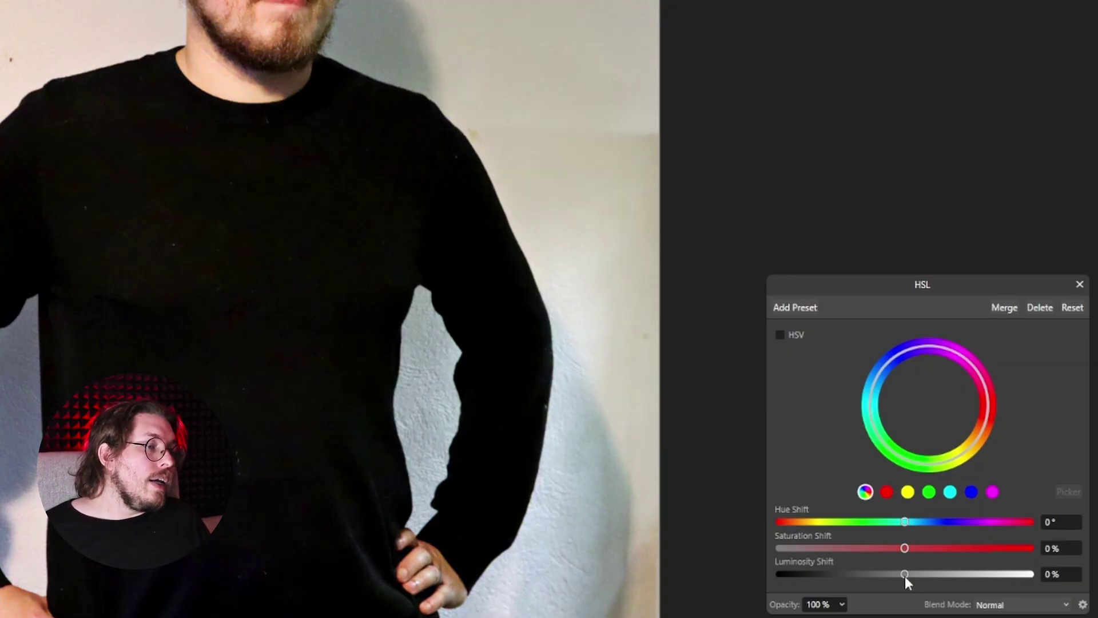
left_click_drag(904, 573, 926, 576)
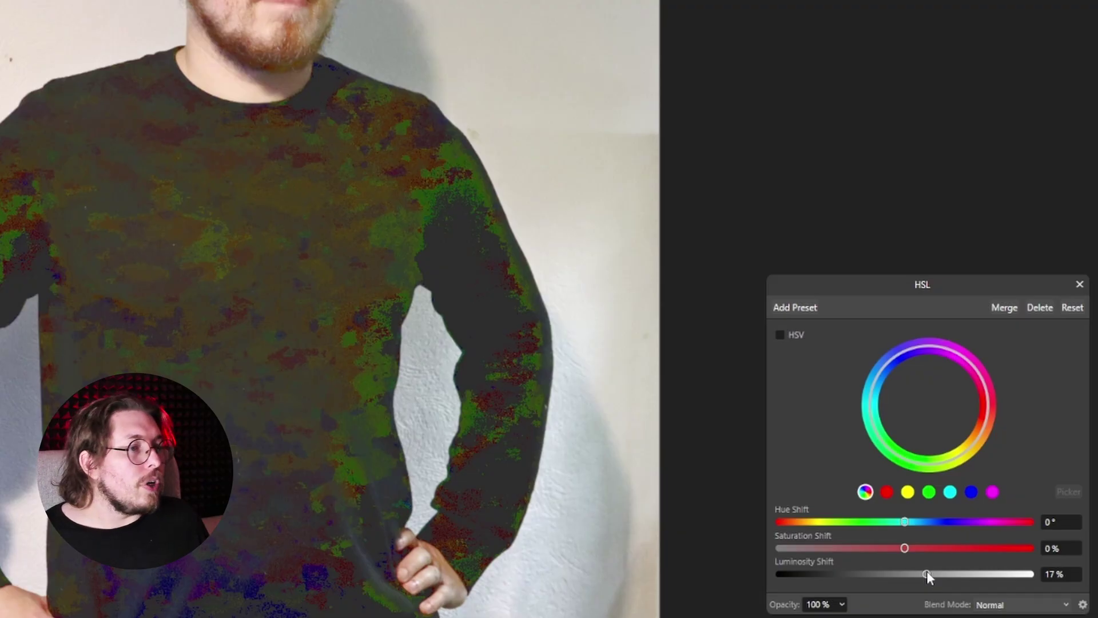
double_click(927, 574)
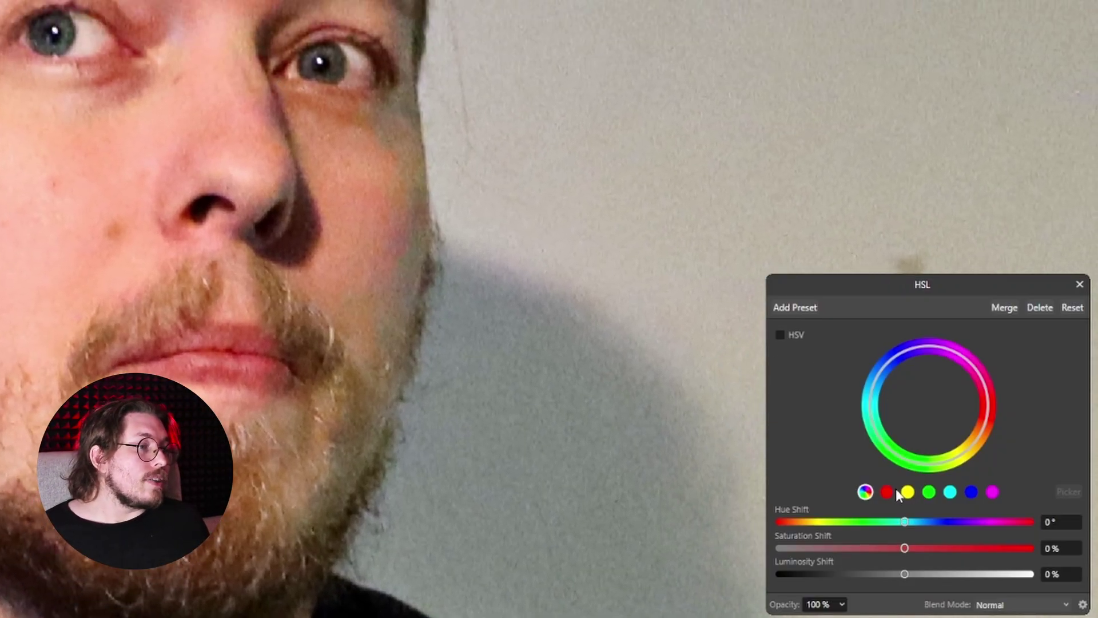
Narrow the HSL adjustment's red range on the colour wheel and set the reds' saturation shift to -16%
left_click(885, 491)
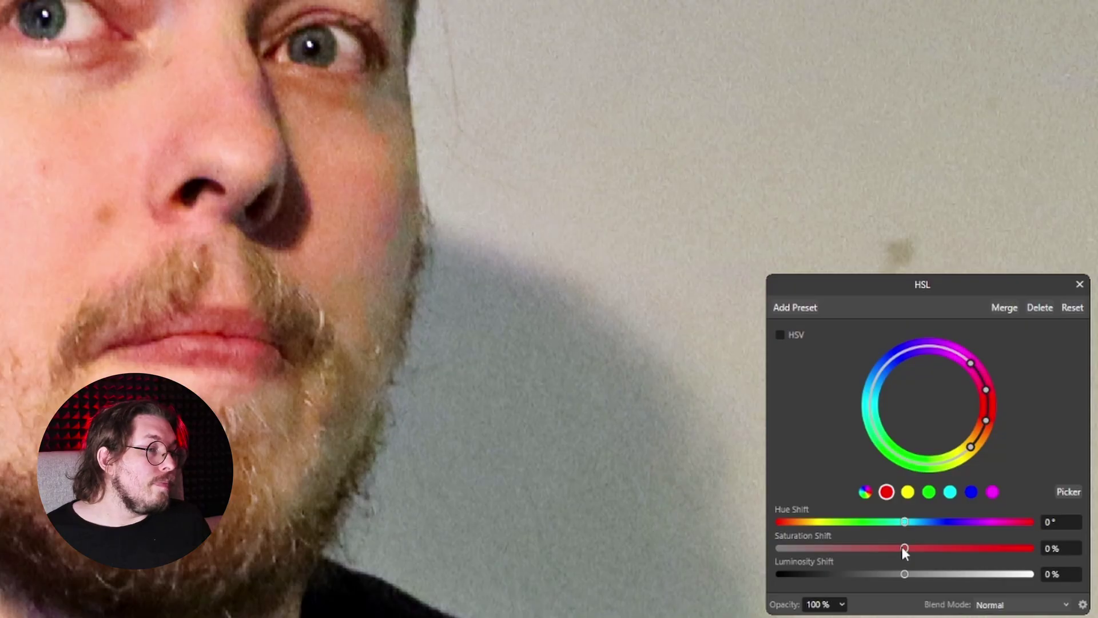
left_click_drag(901, 546, 831, 548)
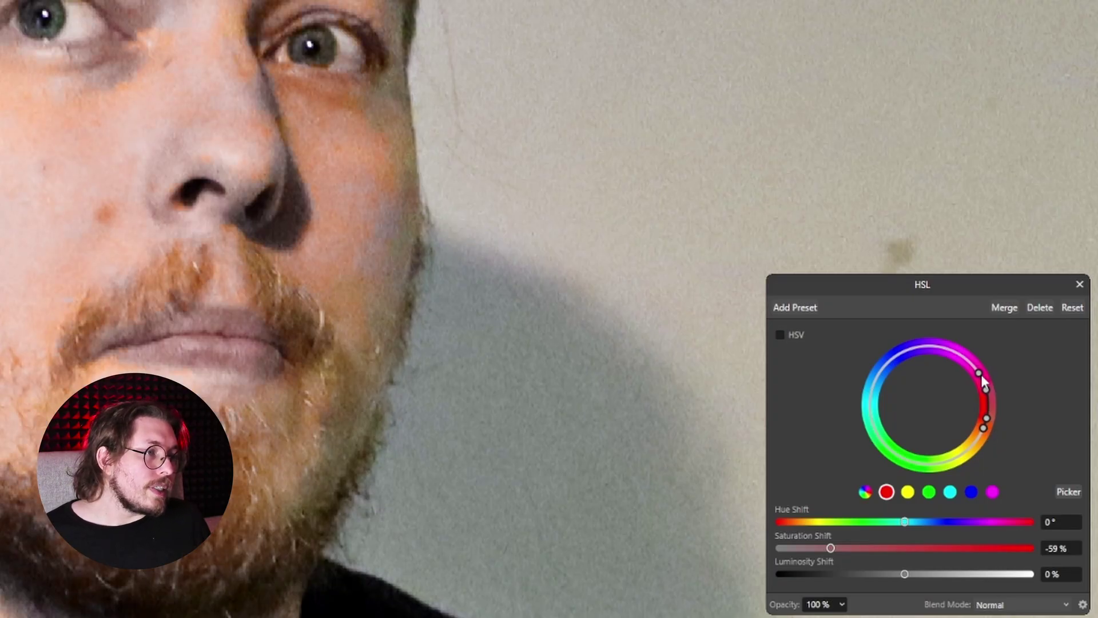
left_click_drag(983, 381, 985, 386)
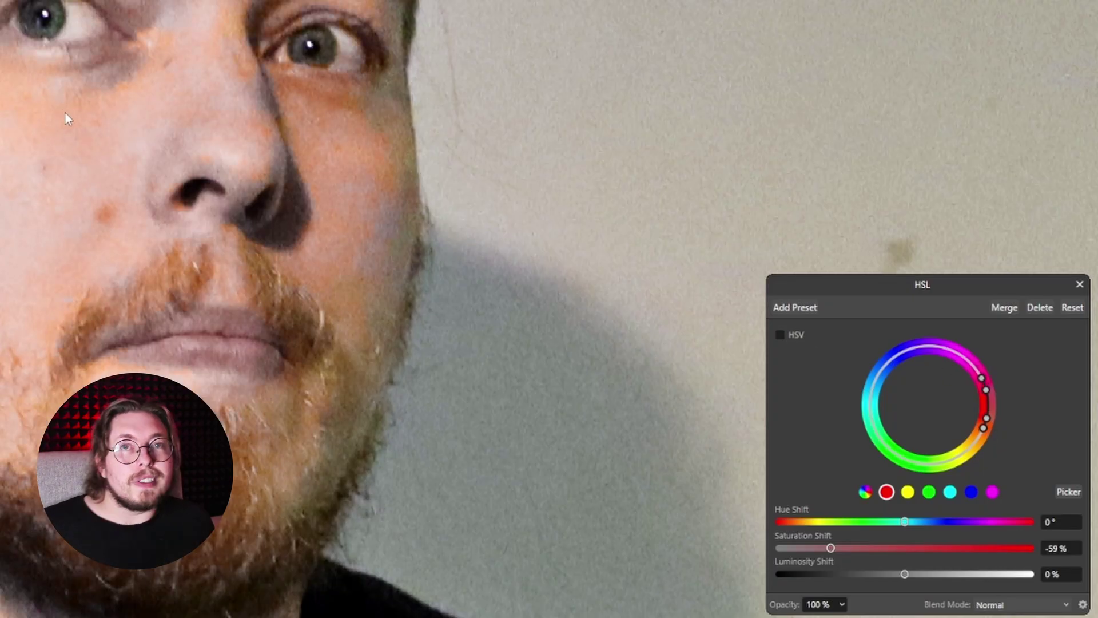
scroll(31, 90, "down", 5)
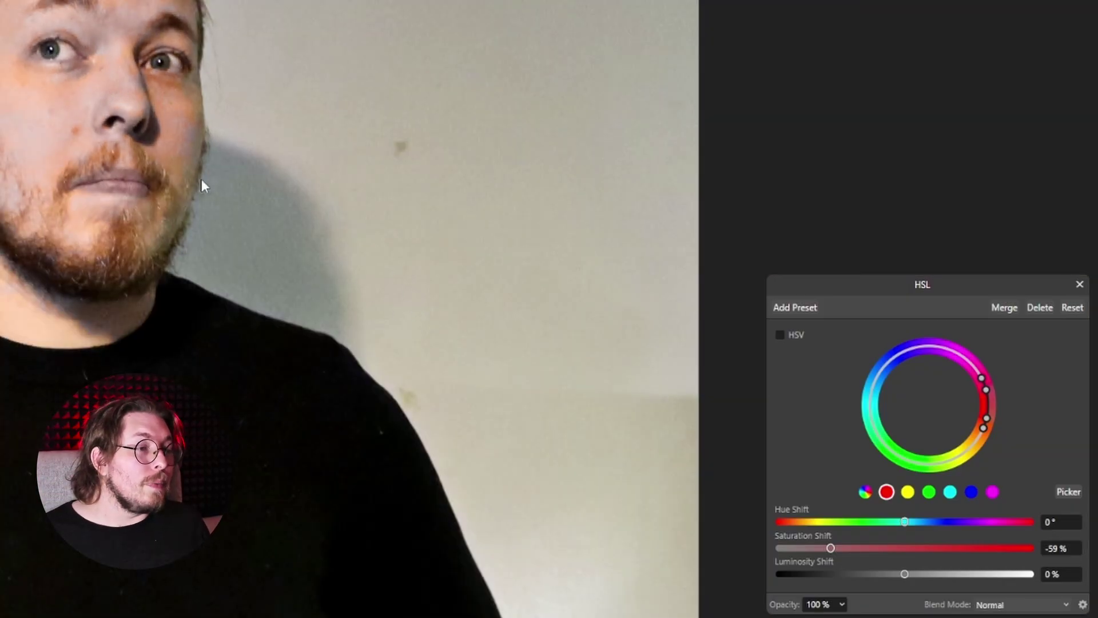
scroll(51, 80, "up", 3)
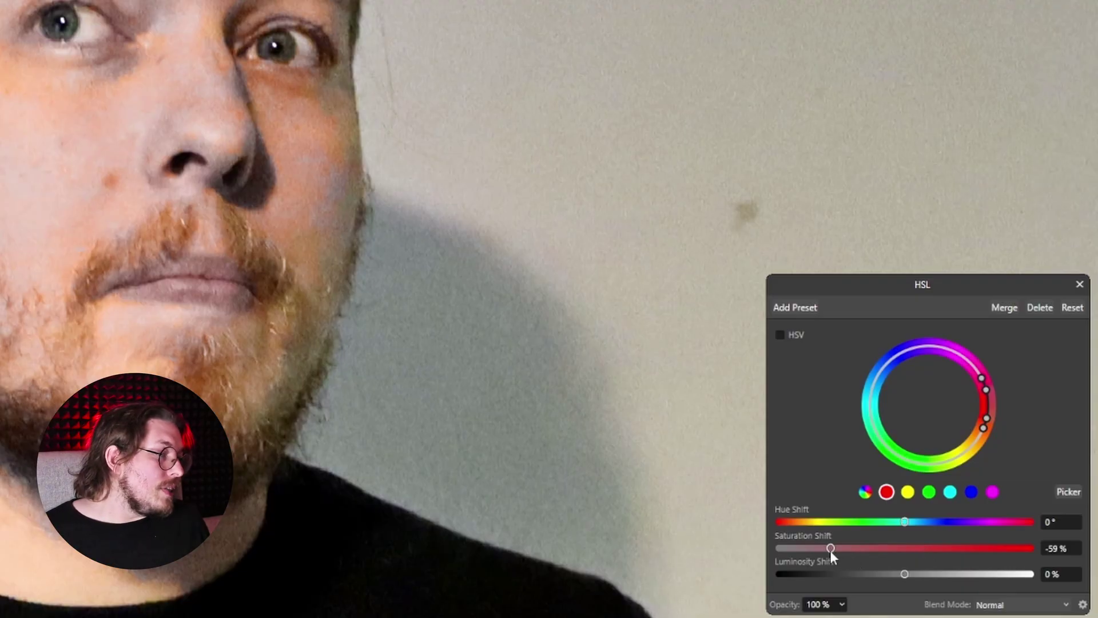
left_click_drag(838, 547, 890, 548)
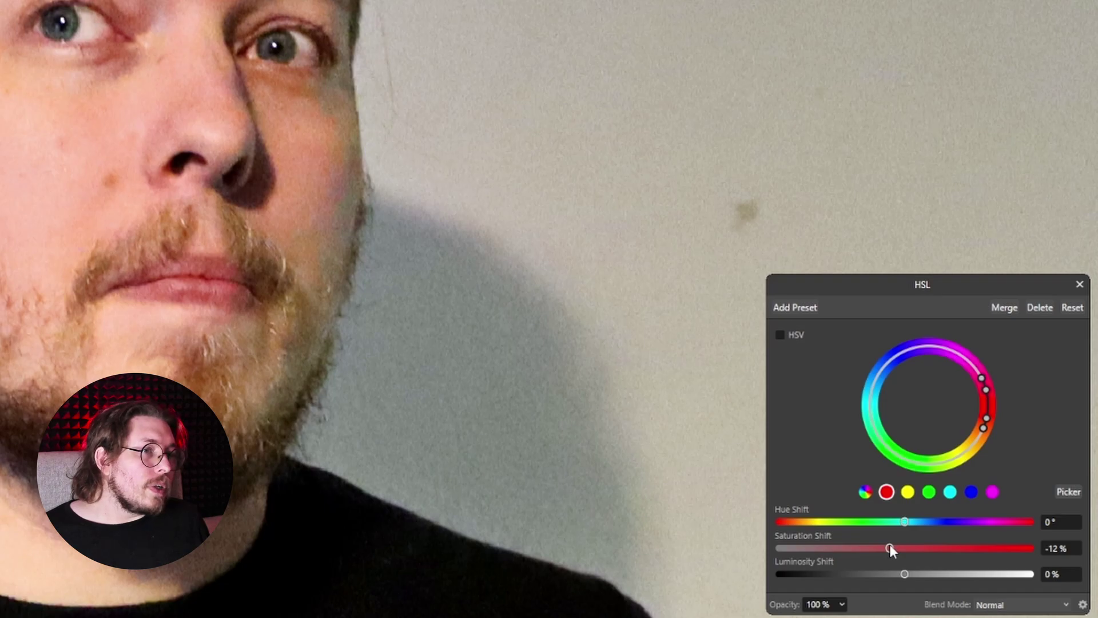
left_click_drag(891, 549, 885, 549)
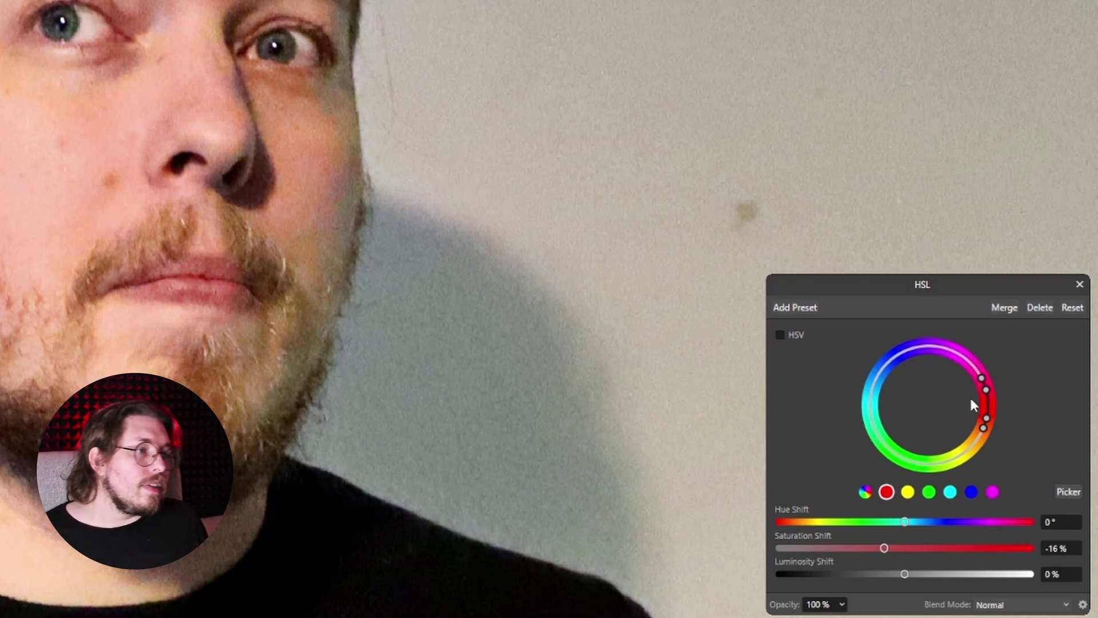
Set the yellows' saturation shift to -22% in the HSL adjustment and check the whole portrait
left_click(908, 492)
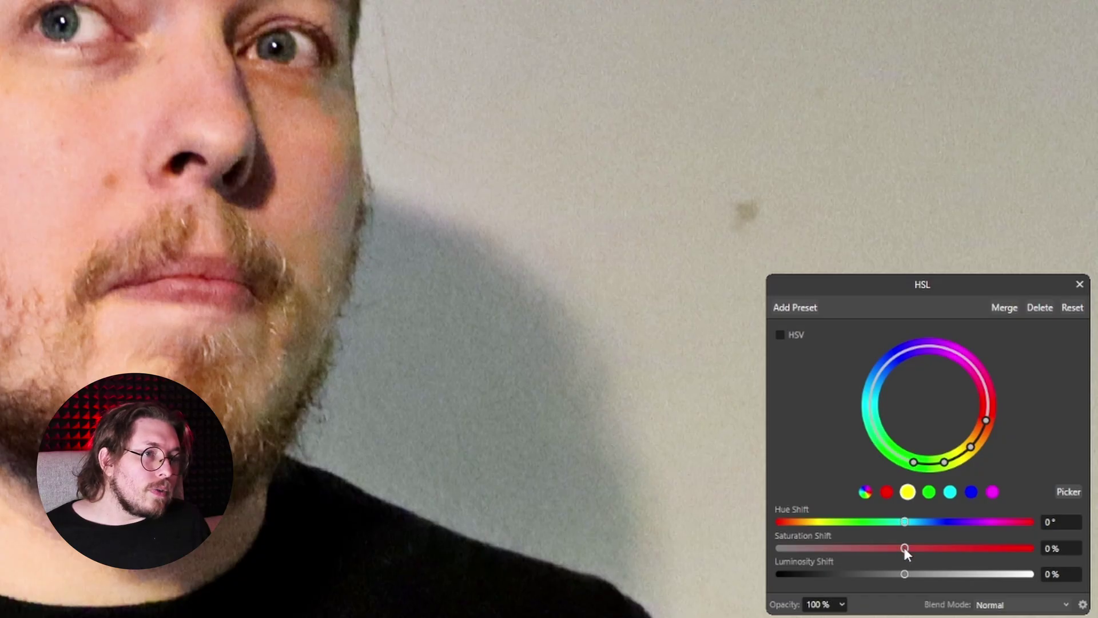
left_click_drag(904, 547, 877, 548)
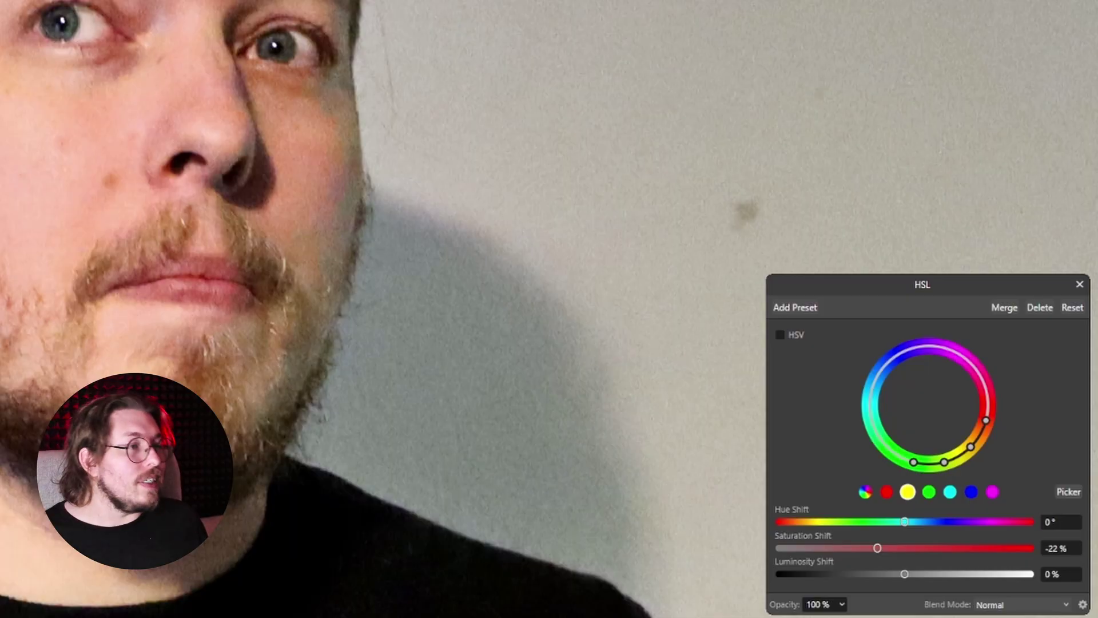
key("ctrl+0")
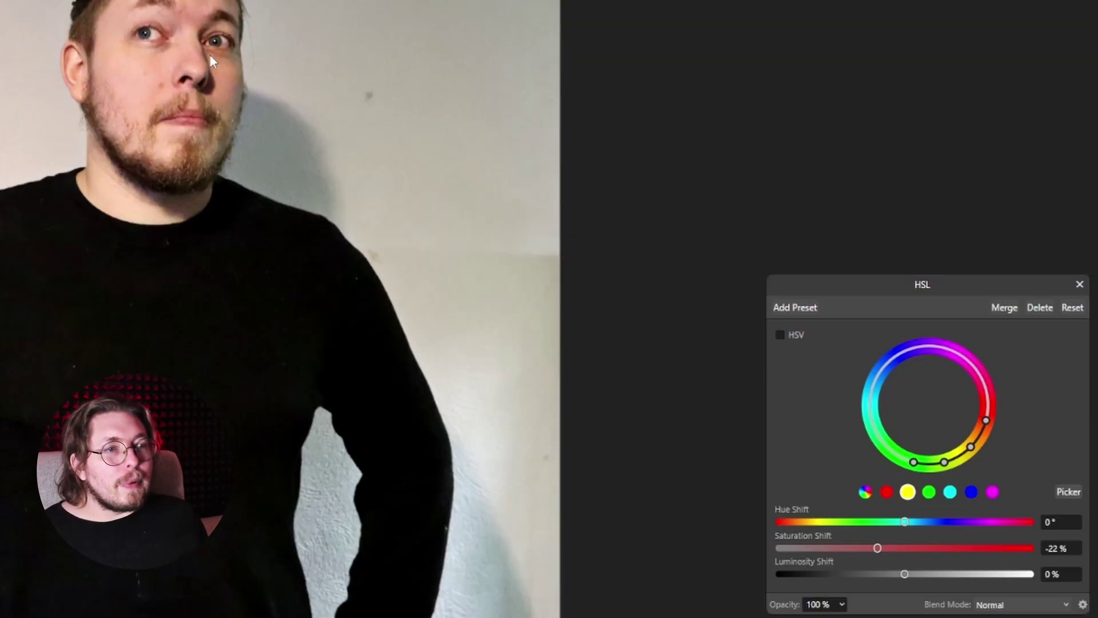
scroll(210, 56, "down", 3)
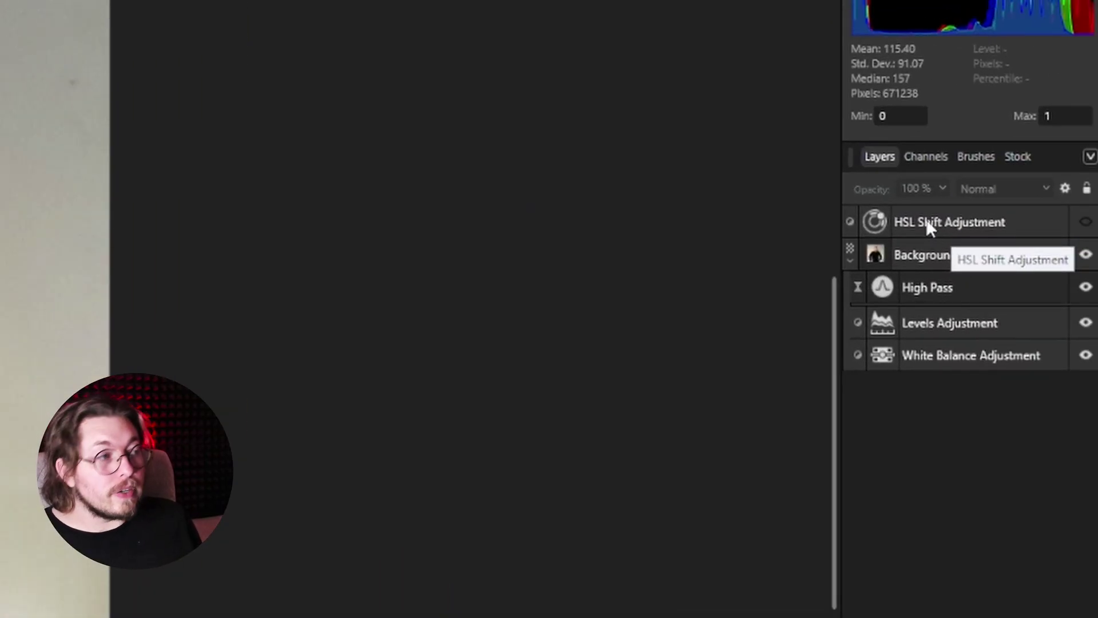
Nest the HSL Shift adjustment inside the Background layer directly below High Pass and make it visible
left_click_drag(927, 226, 980, 303)
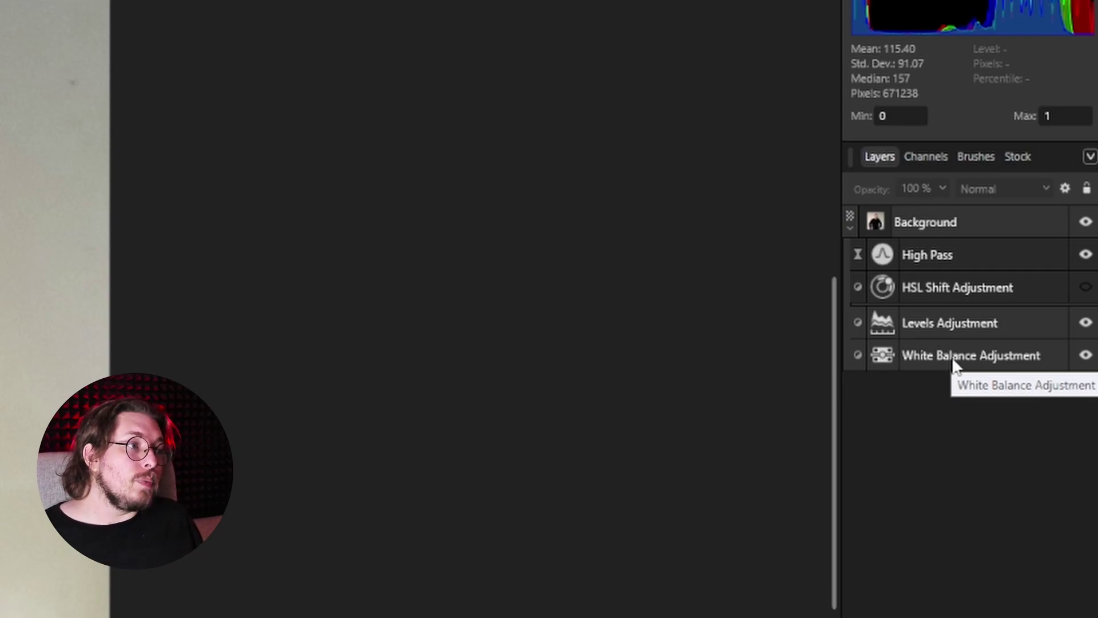
left_click_drag(953, 360, 956, 273)
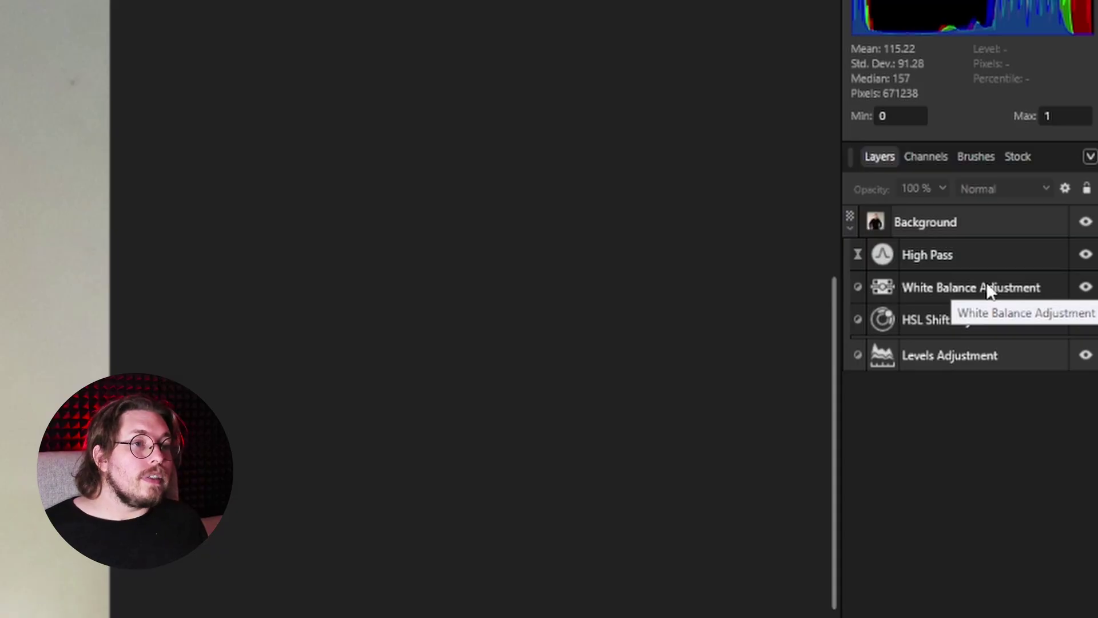
key("ctrl+z")
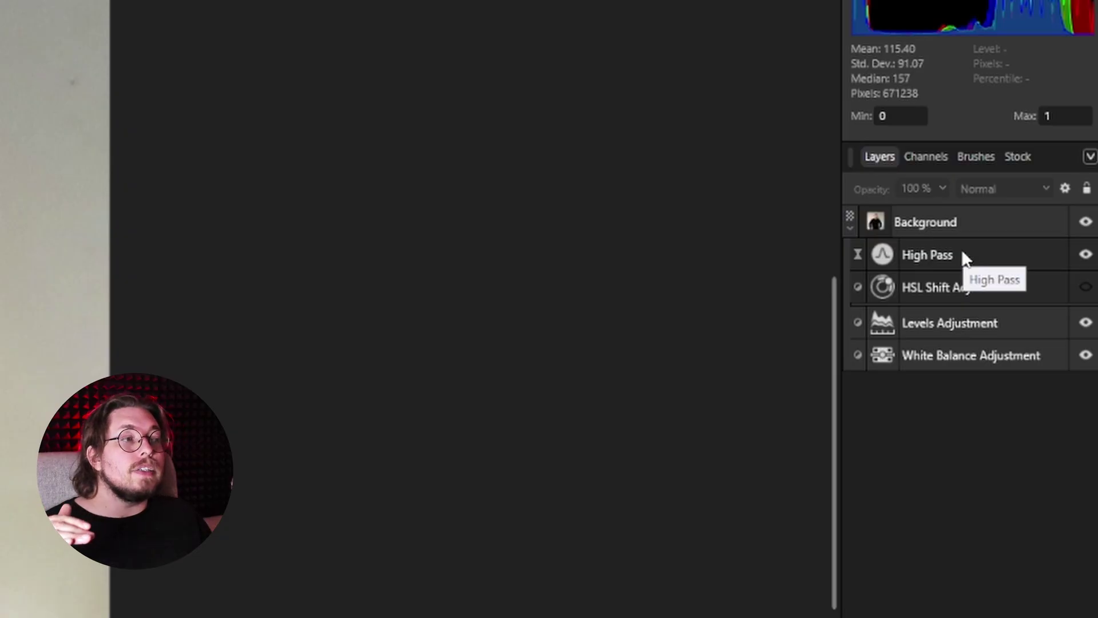
left_click(1085, 287)
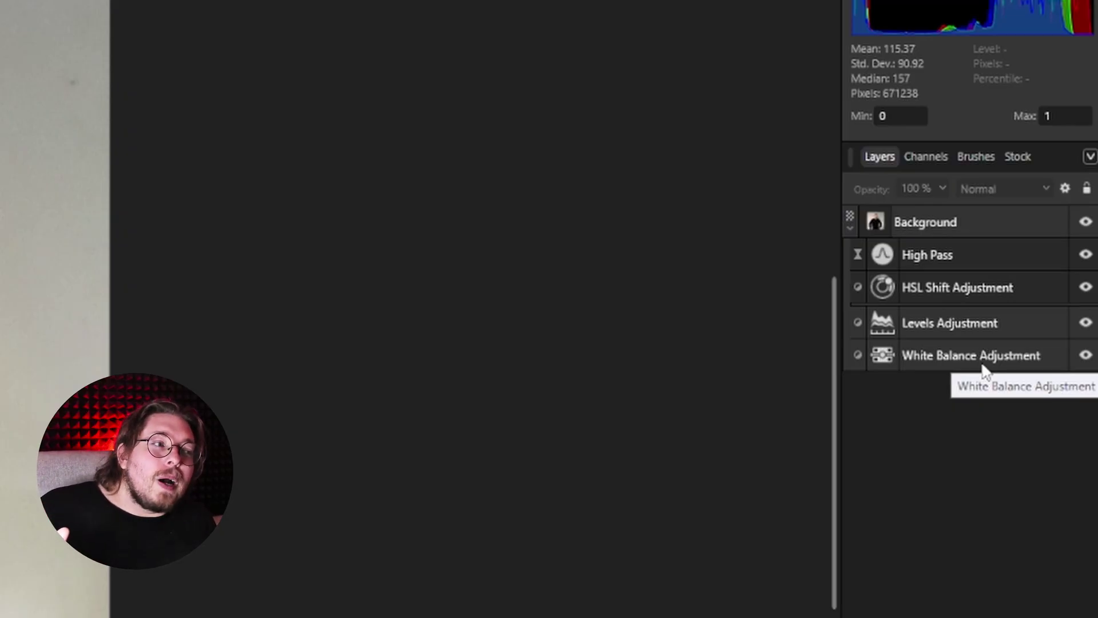
Reorder the layers nested in Background to White Balance, HSL Shift, Levels and High Pass from top to bottom
left_click_drag(980, 366, 971, 243)
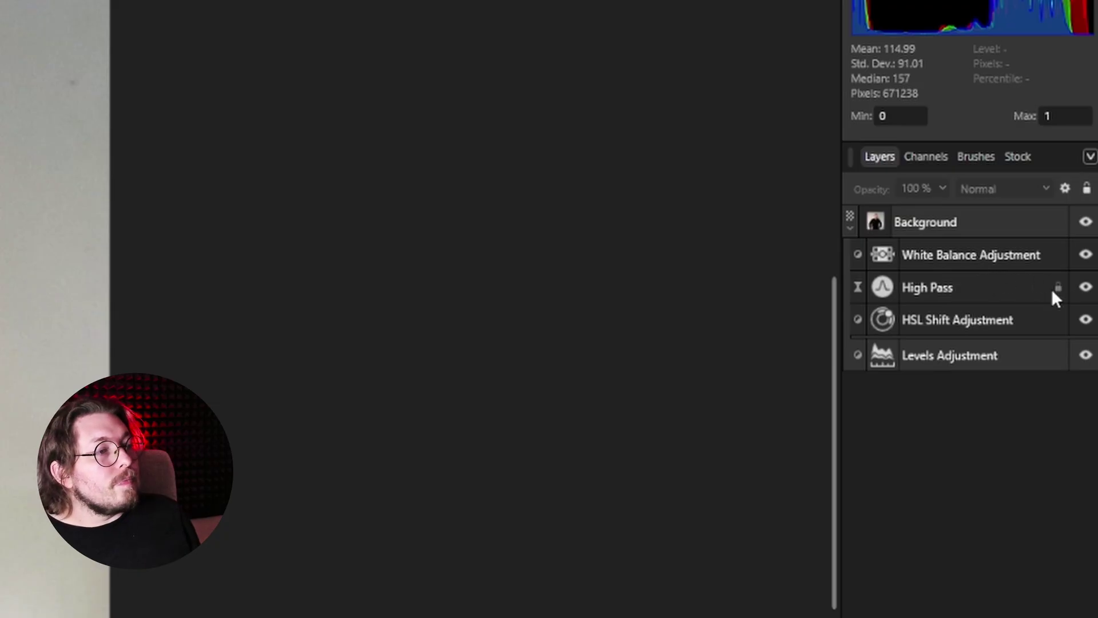
left_click_drag(1053, 292, 1037, 373)
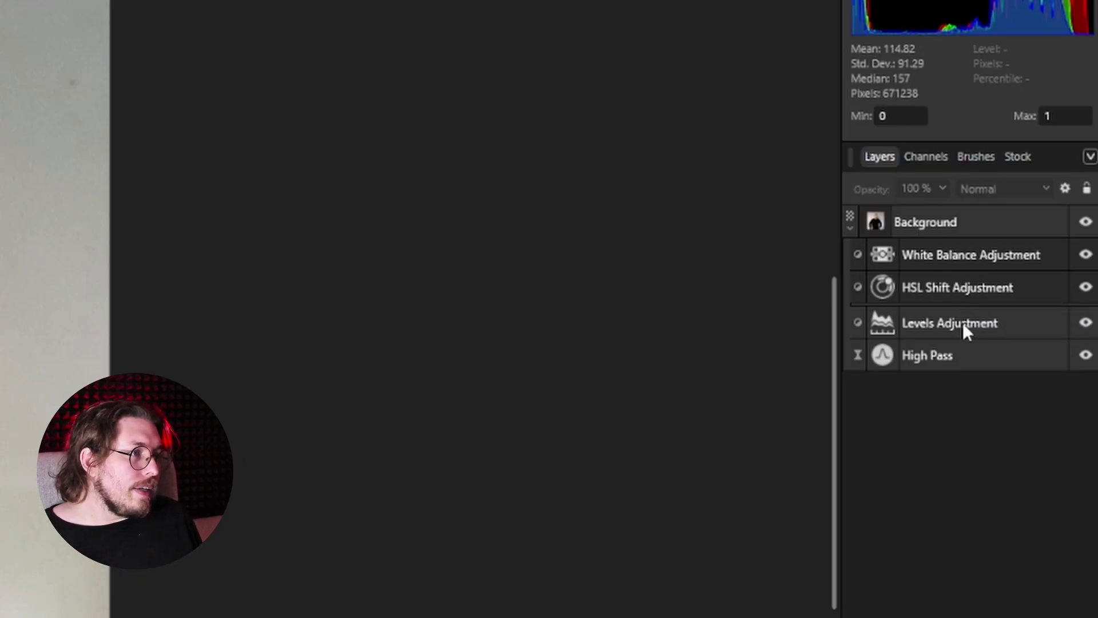
left_click_drag(963, 322, 961, 266)
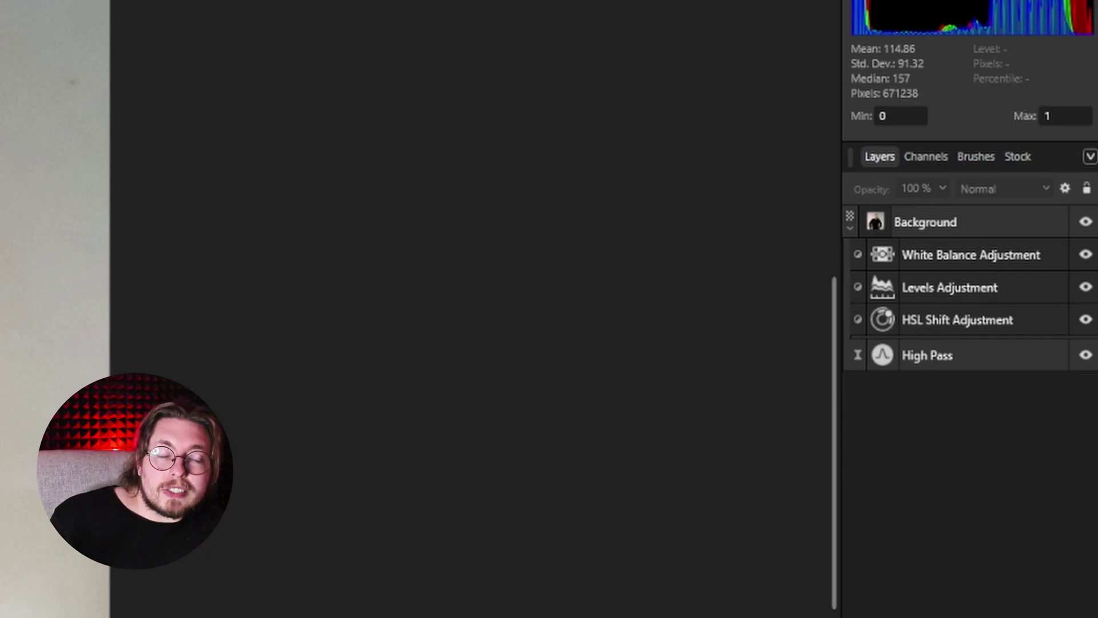
key("ctrl+[")
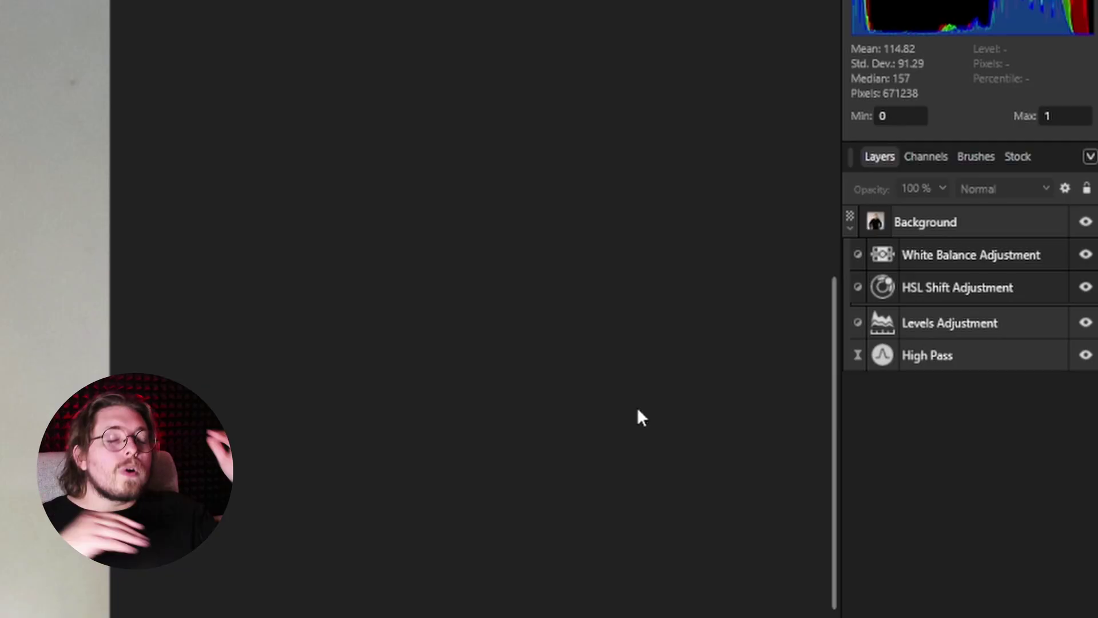
Add a Brightness and Contrast adjustment, nest it inside the Background layer and set its contrast to 14%
left_click(978, 227)
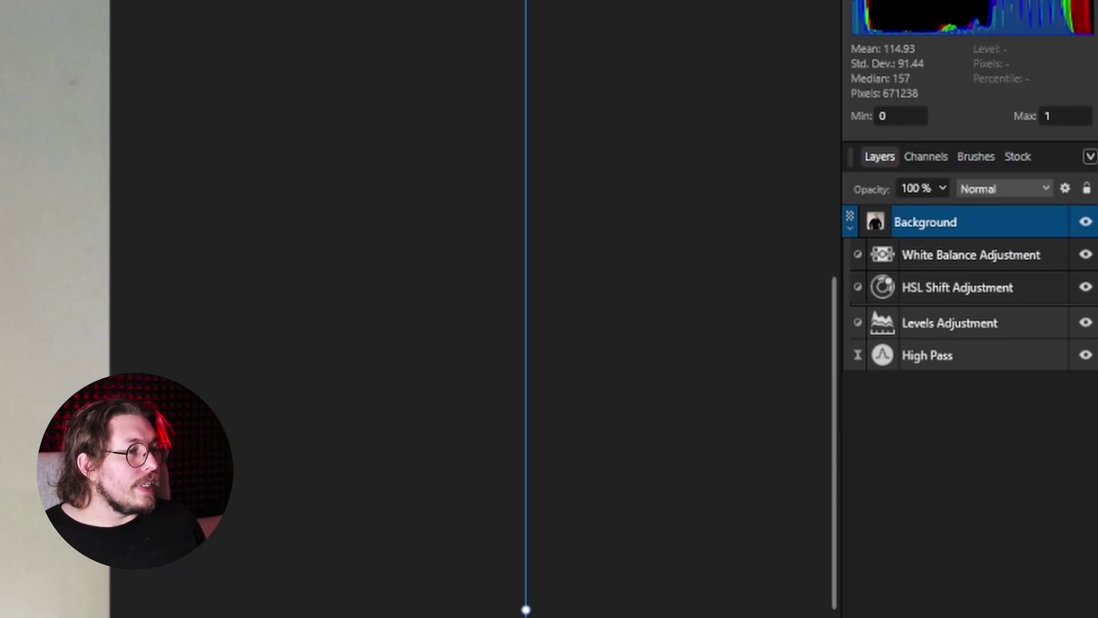
left_click(966, 617)
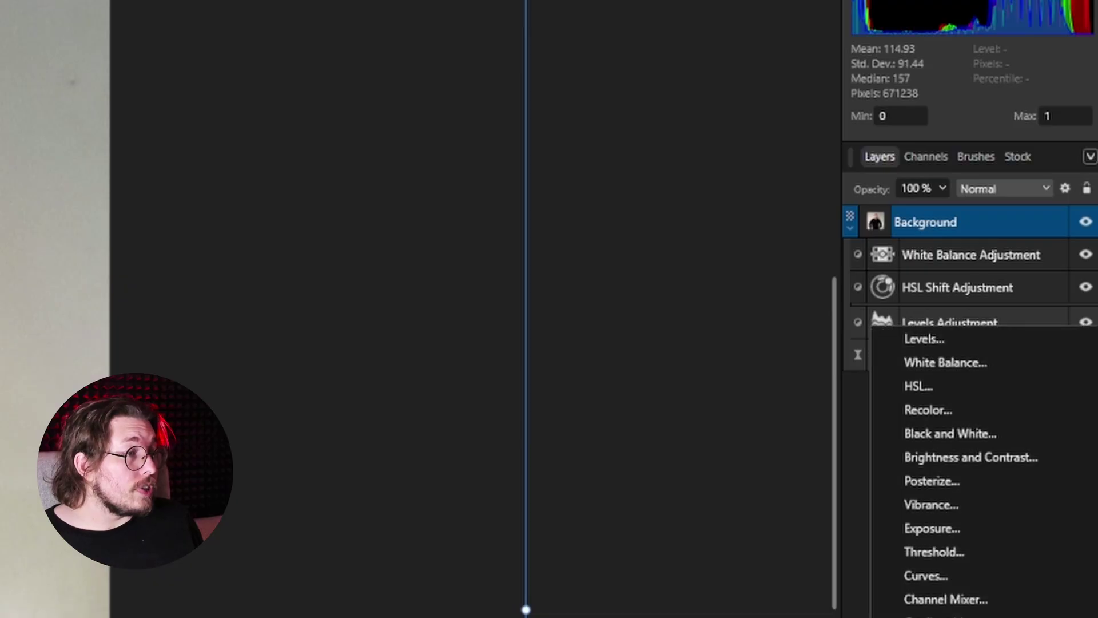
left_click(967, 458)
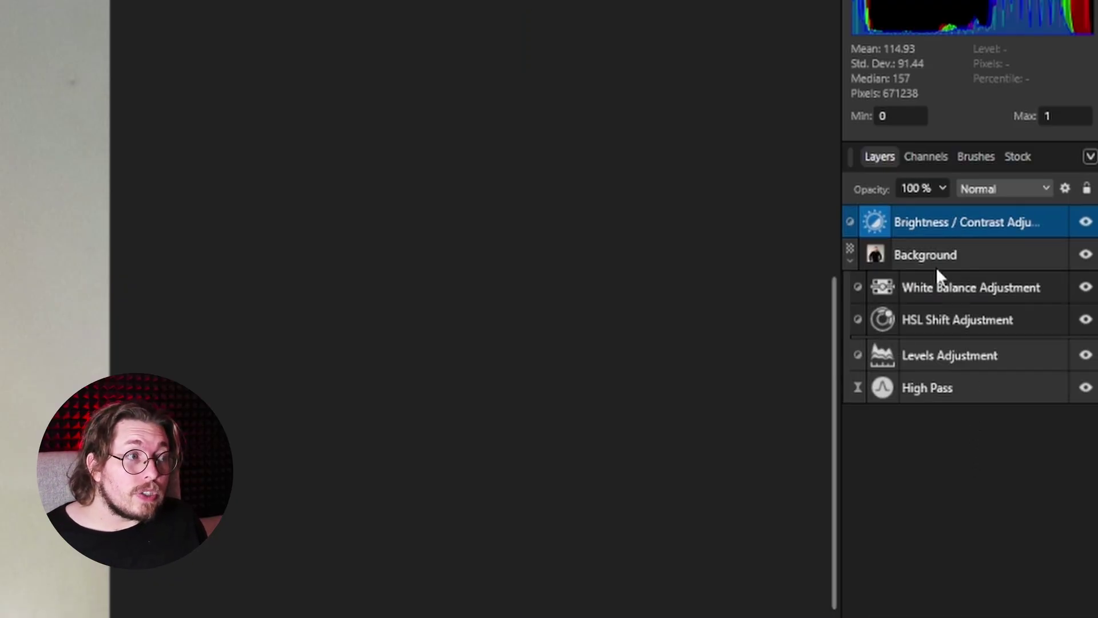
left_click_drag(943, 223, 968, 398)
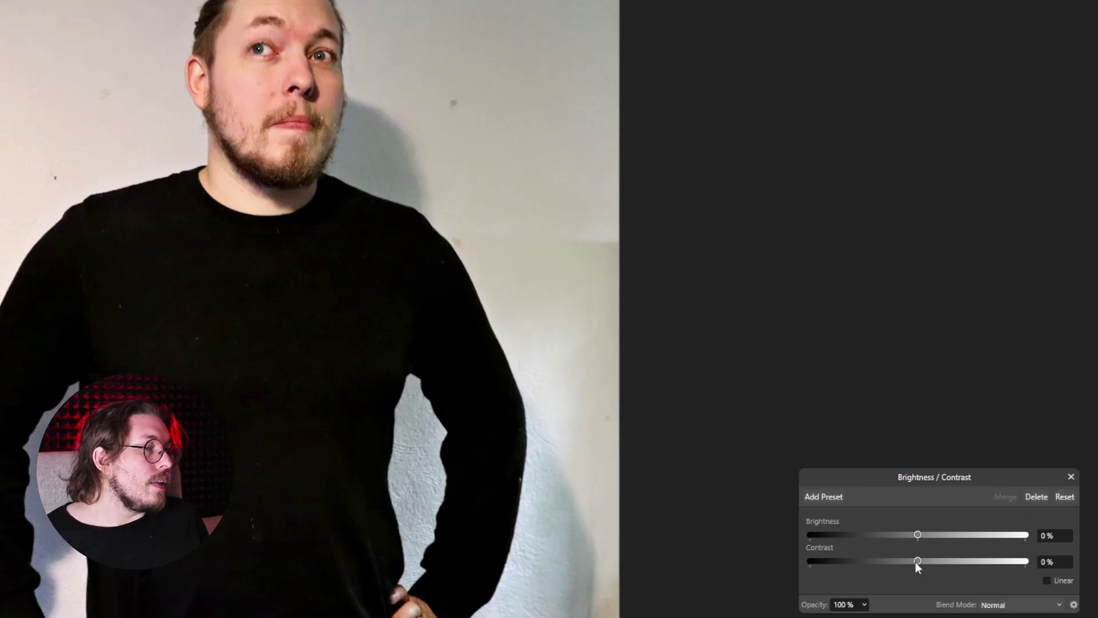
left_click_drag(919, 563, 934, 564)
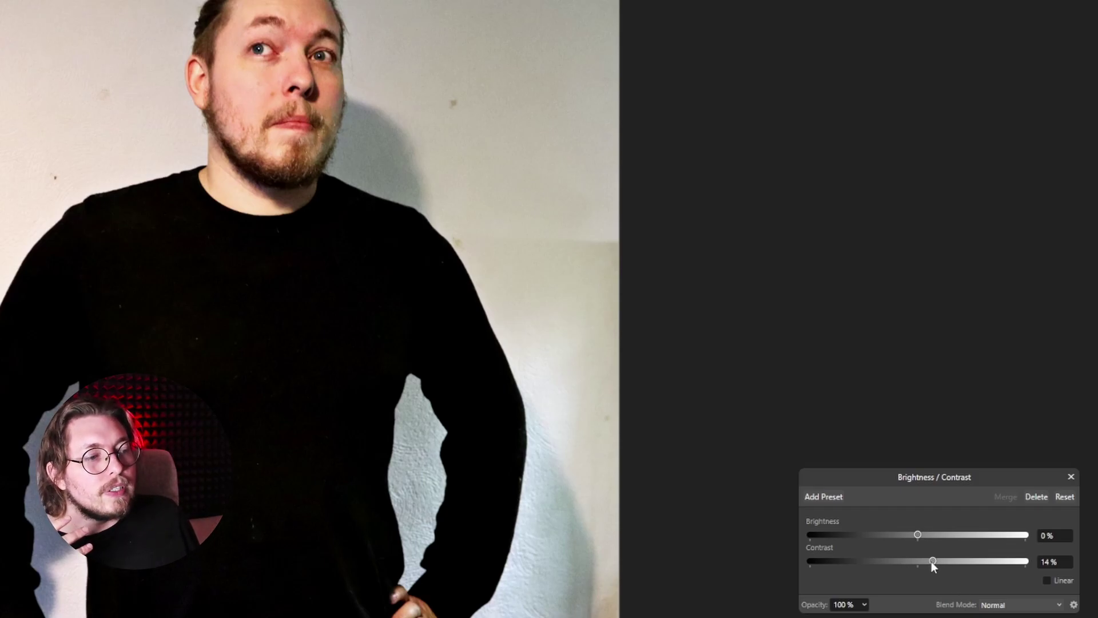
left_click_drag(933, 563, 933, 562)
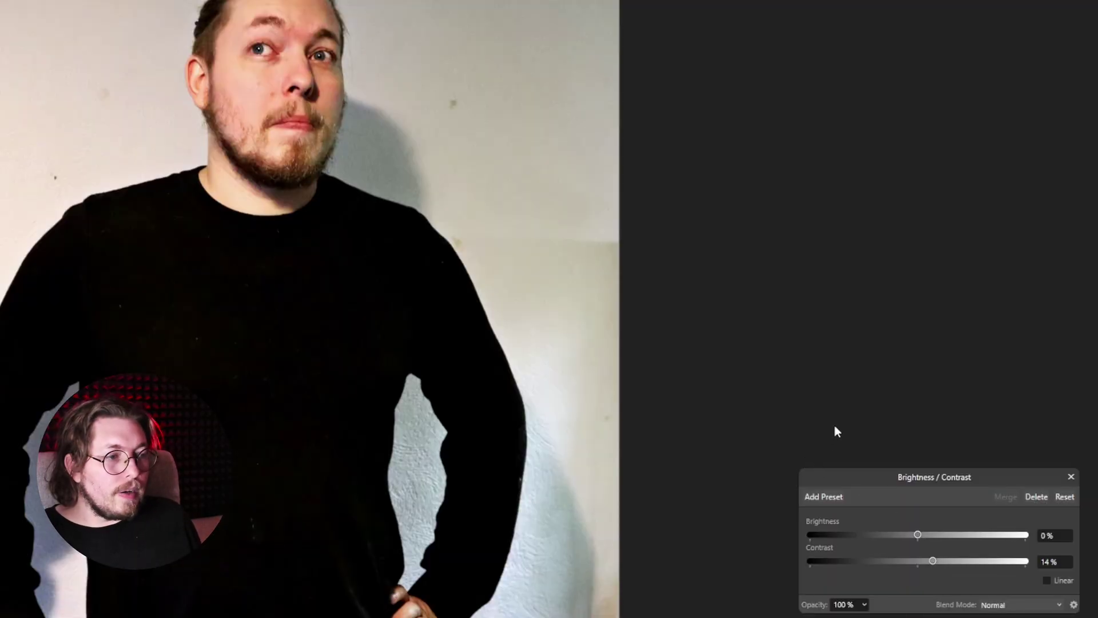
Add a Normals adjustment above the Background layer and set its blend mode to Soft Light
left_click(1013, 586)
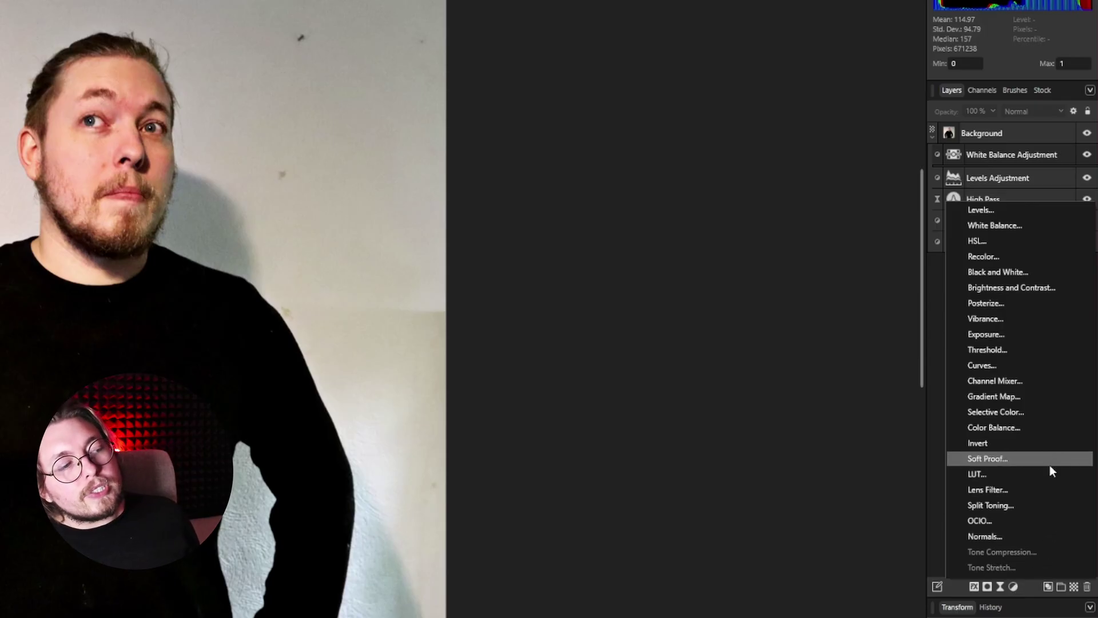
left_click(1042, 535)
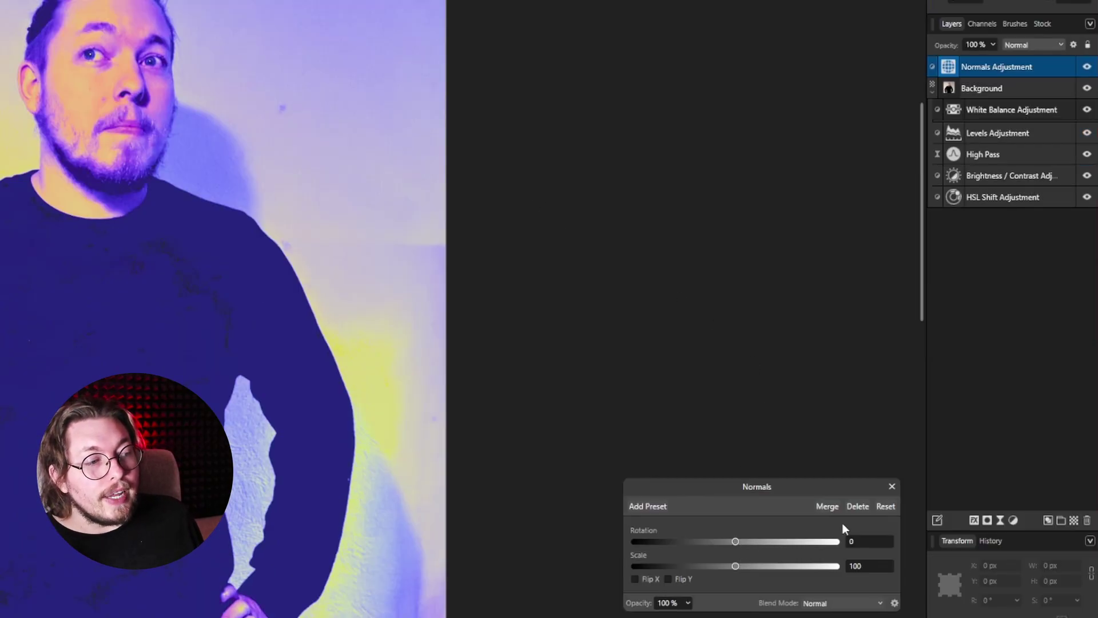
left_click(854, 602)
scroll(845, 549, "down", 2)
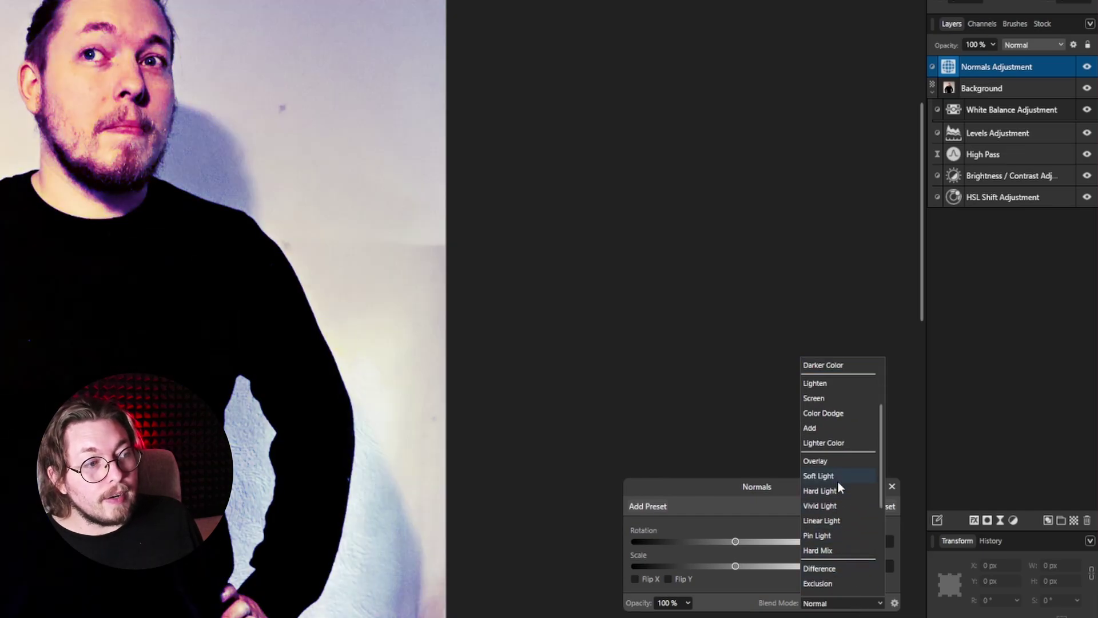
left_click(839, 478)
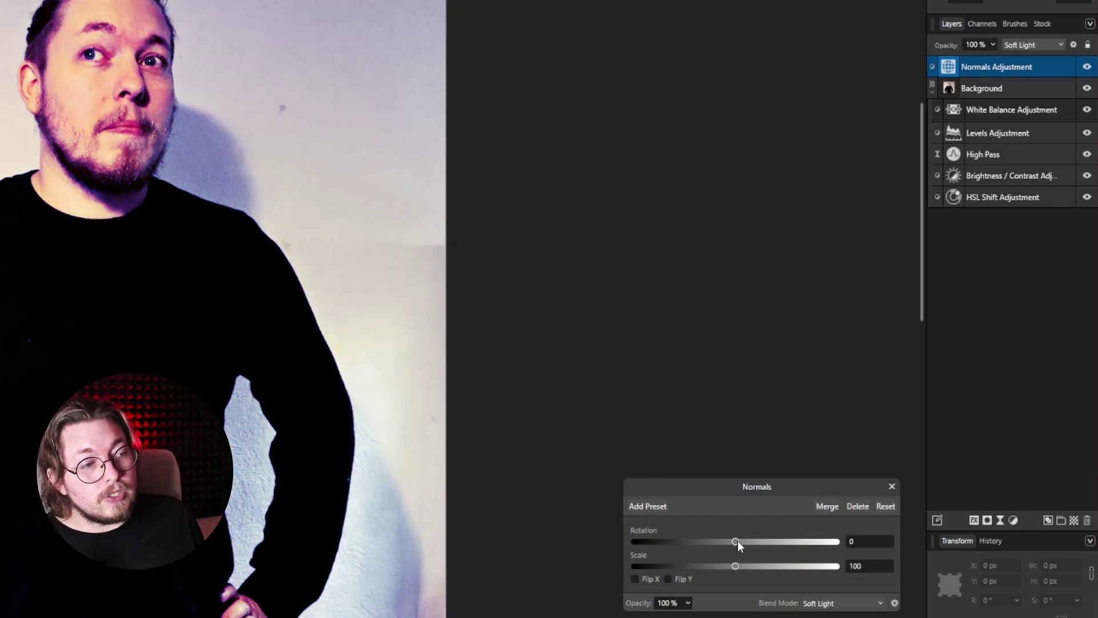
Set the Normals adjustment's rotation to 6,923, its scale to 113,462 and its opacity to 25%
left_click_drag(737, 541, 749, 566)
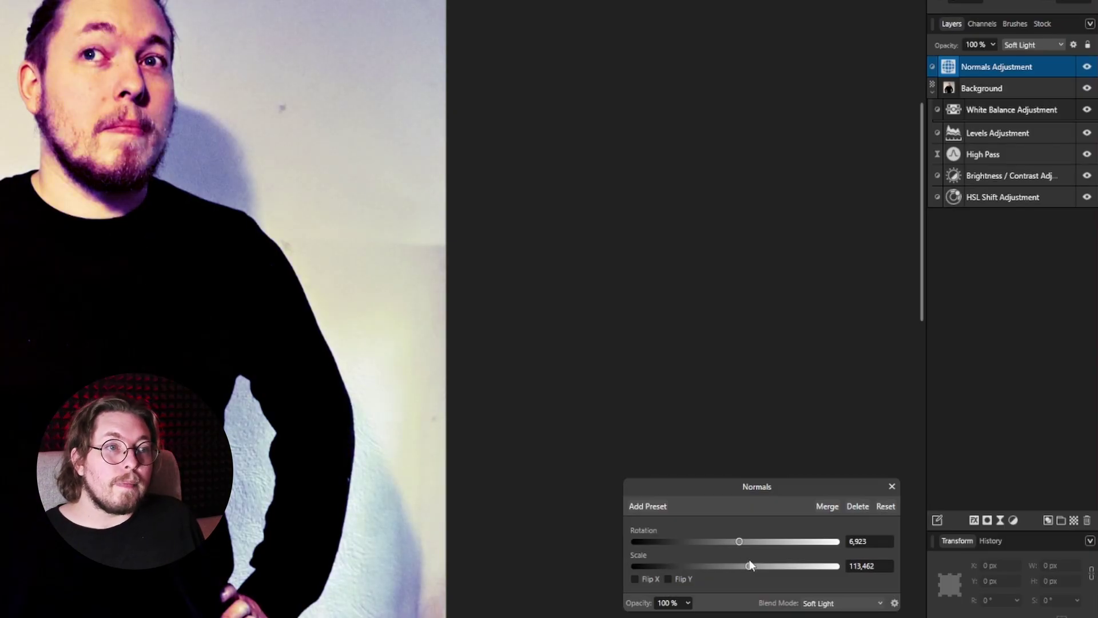
left_click(636, 578)
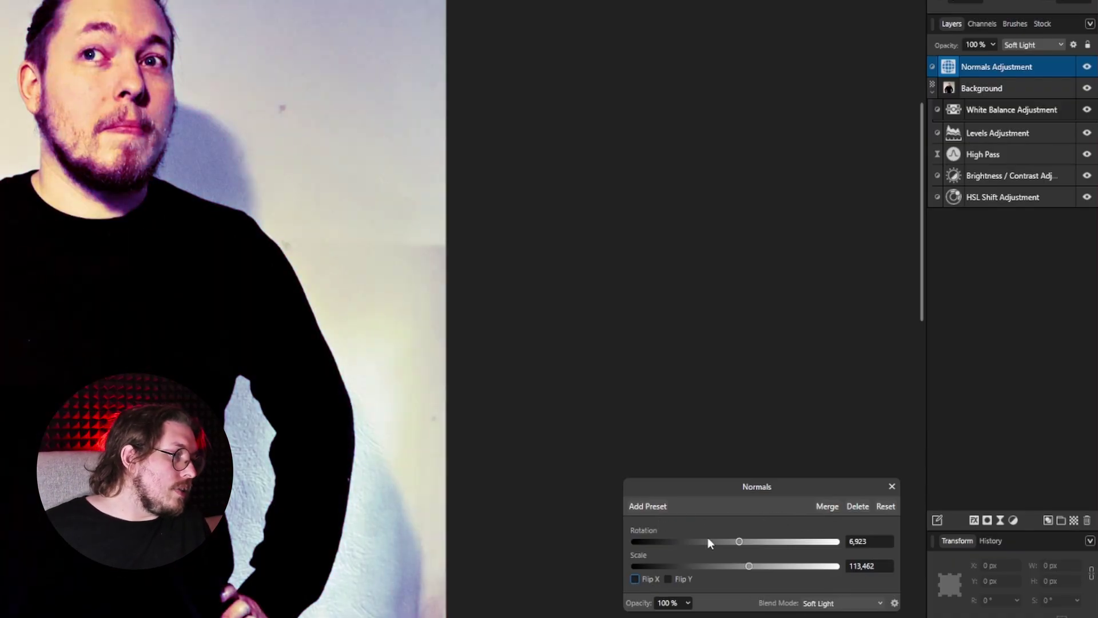
left_click(687, 603)
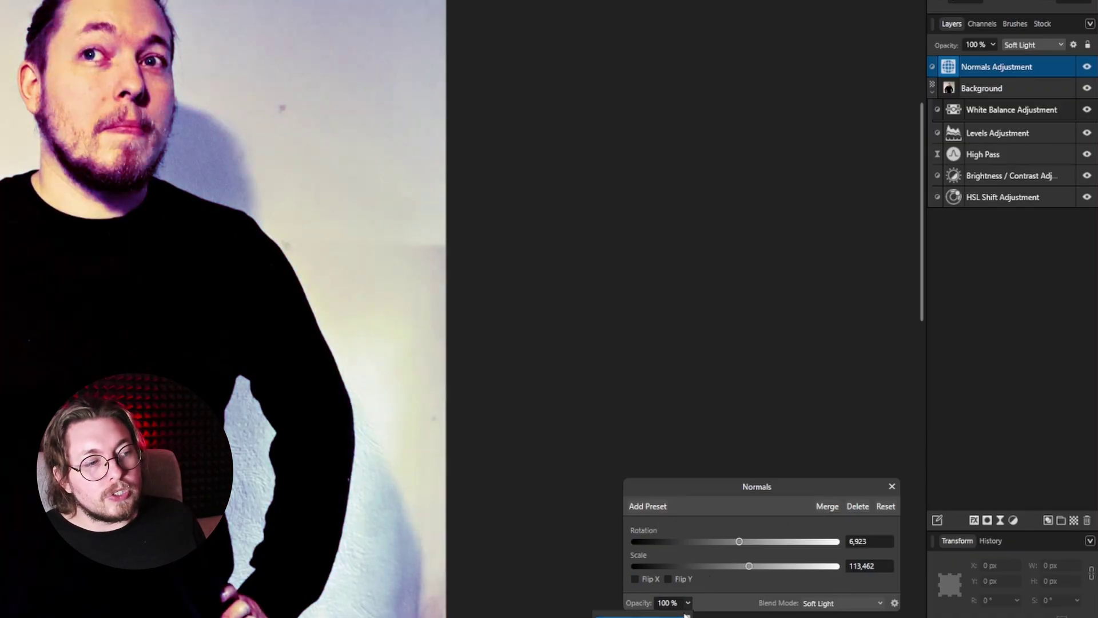
left_click_drag(687, 615, 620, 615)
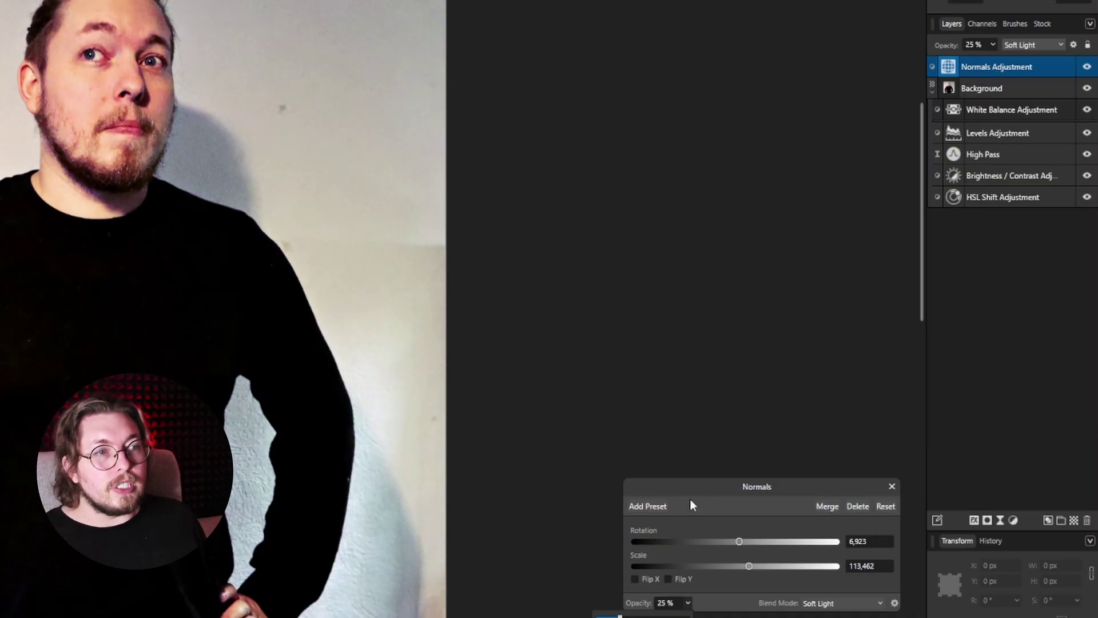
Compare the portrait with and without the Normals adjustment and nest it inside the Background layer
left_click(1088, 67)
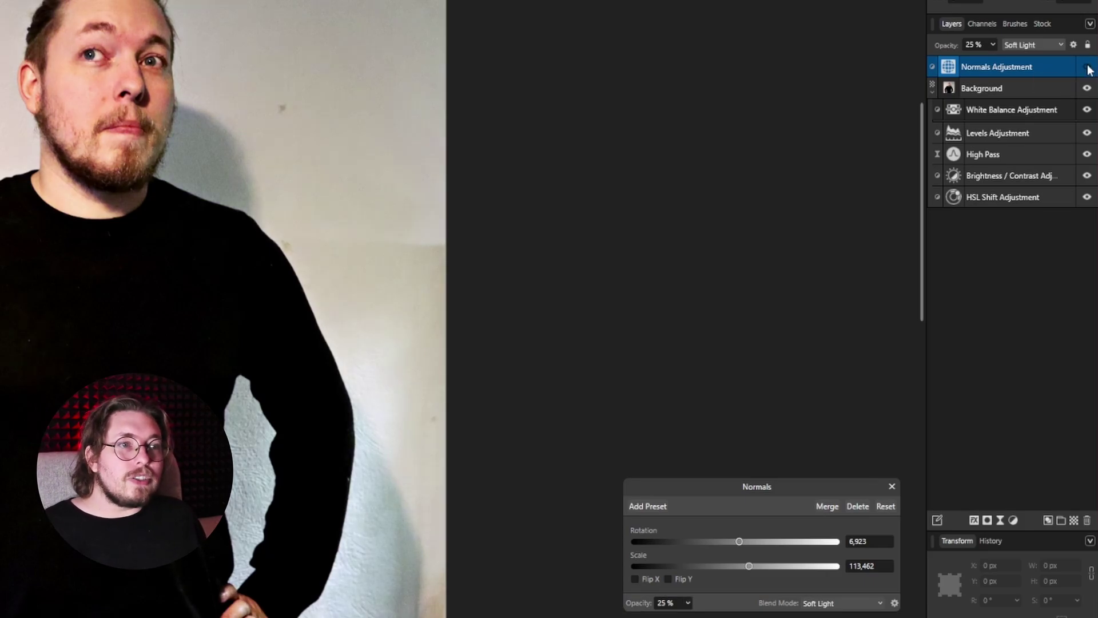
left_click(1088, 67)
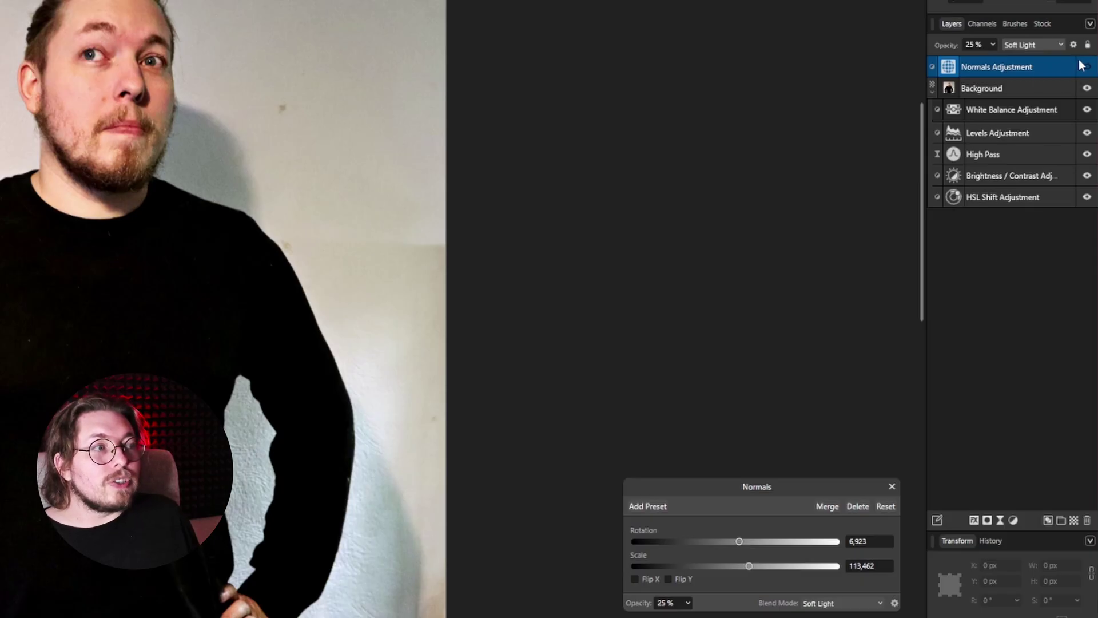
left_click_drag(1013, 67, 1012, 92)
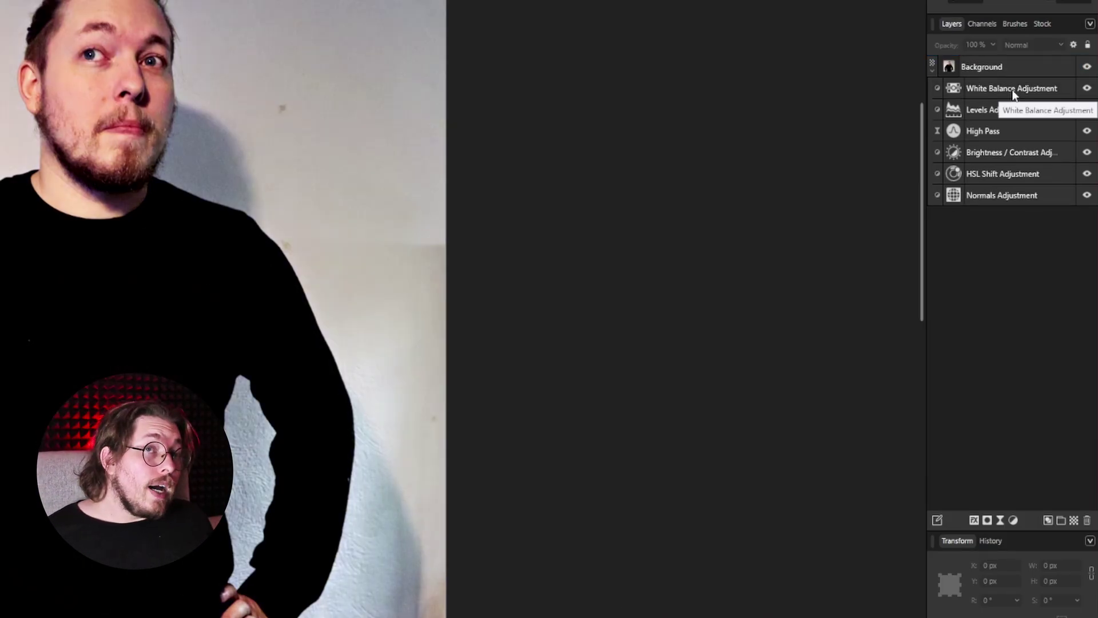
Select all layers nested in Background, from White Balance to Normals, and hide and show them to compare before and after
left_click(1012, 90)
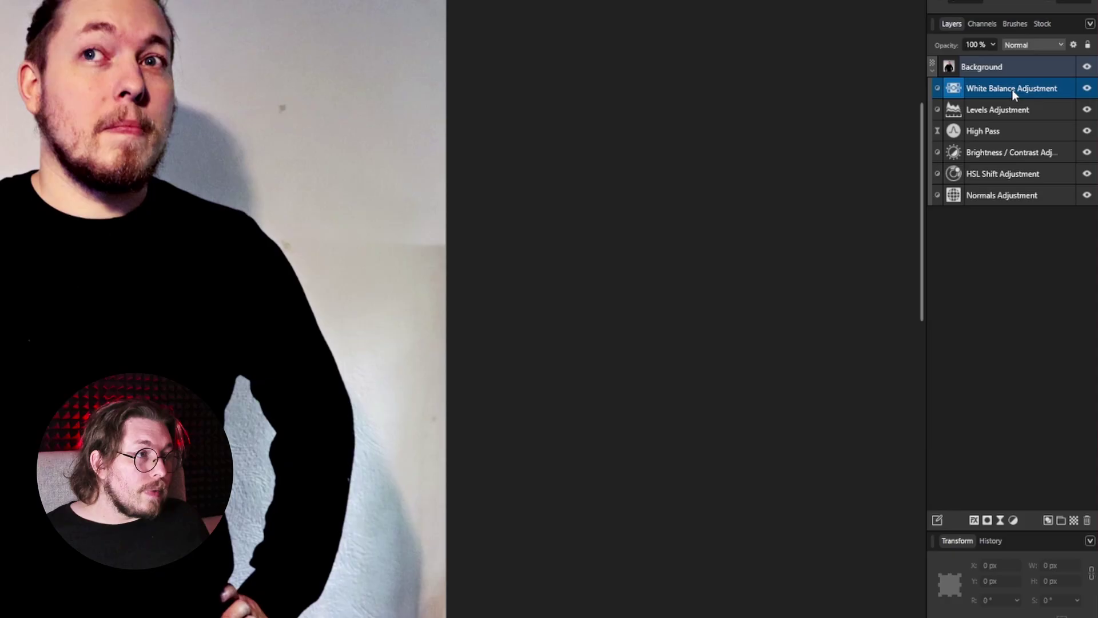
left_click(1015, 197, "shift")
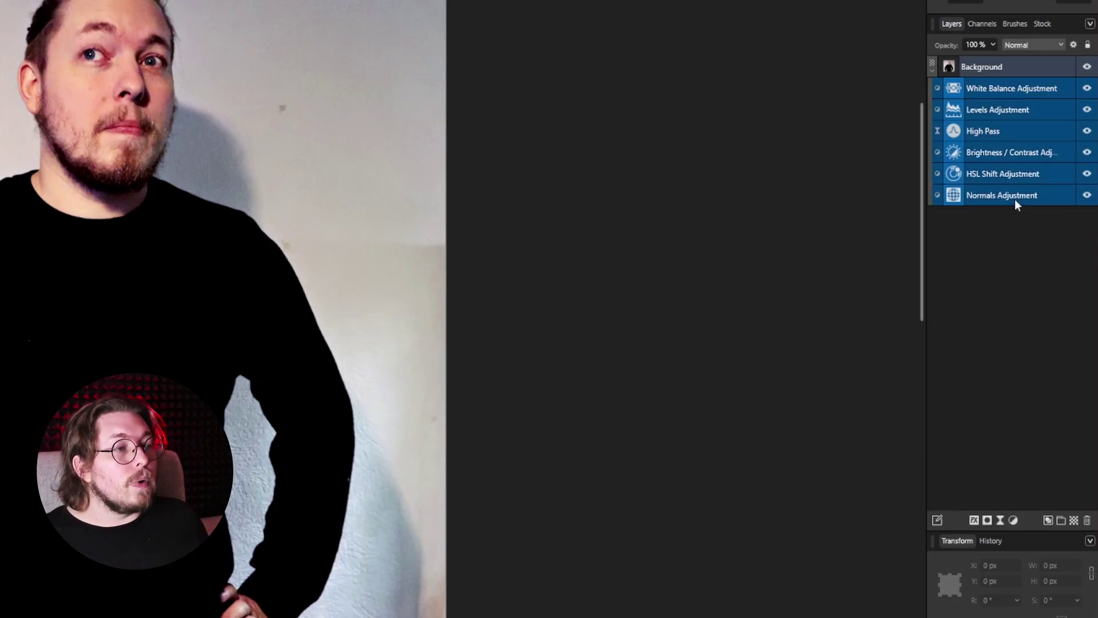
left_click(1087, 90)
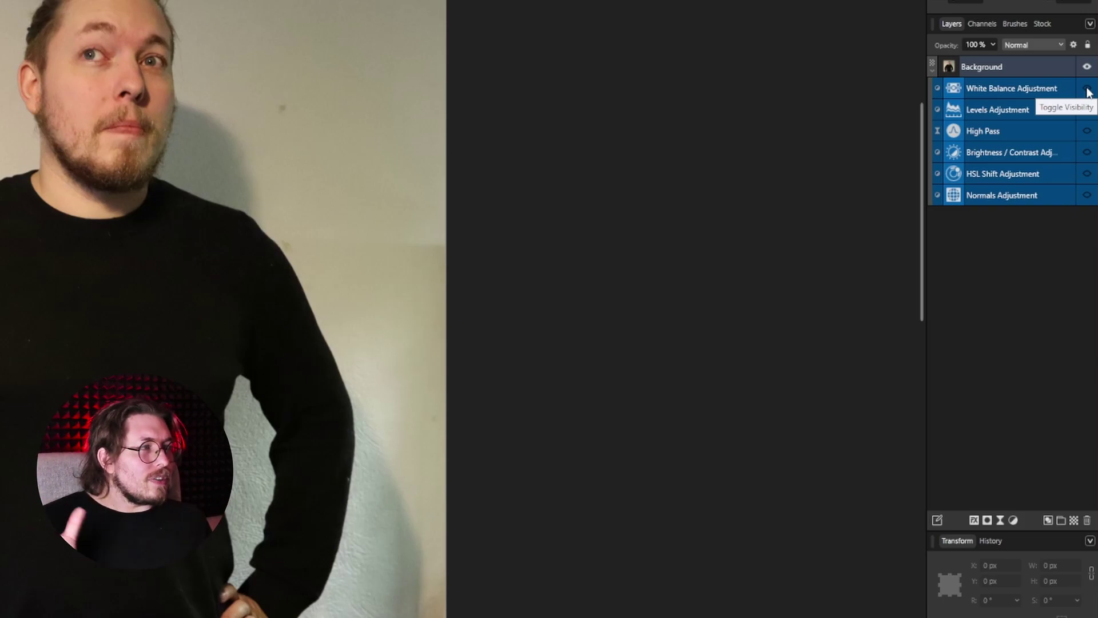
left_click(1087, 89)
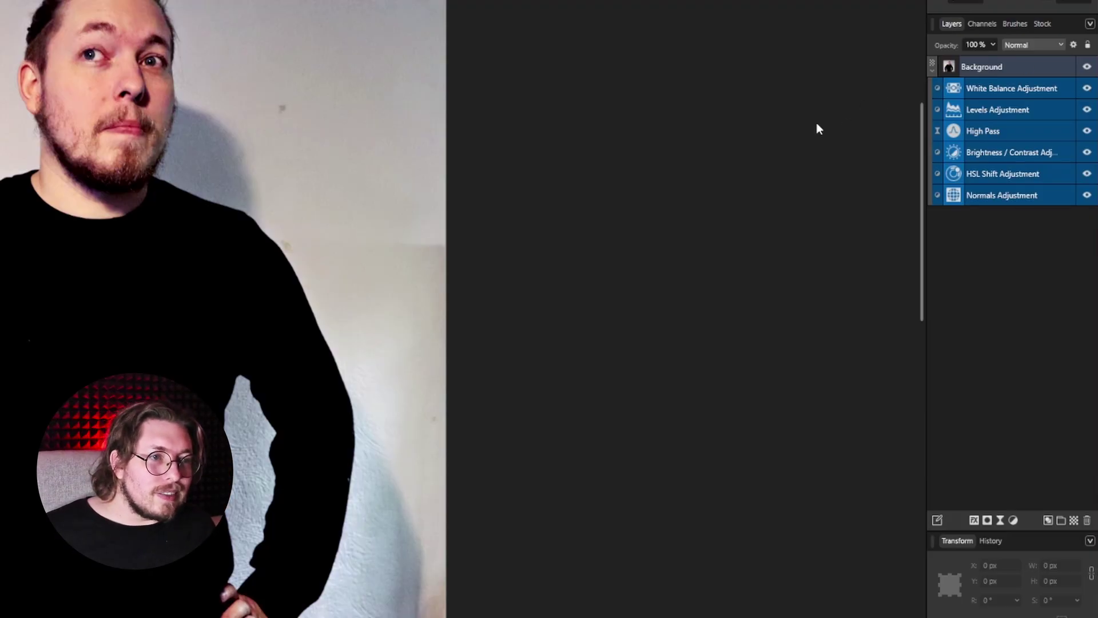
Lower the opacity of the nested Normals adjustment to 10%
left_click(1020, 195)
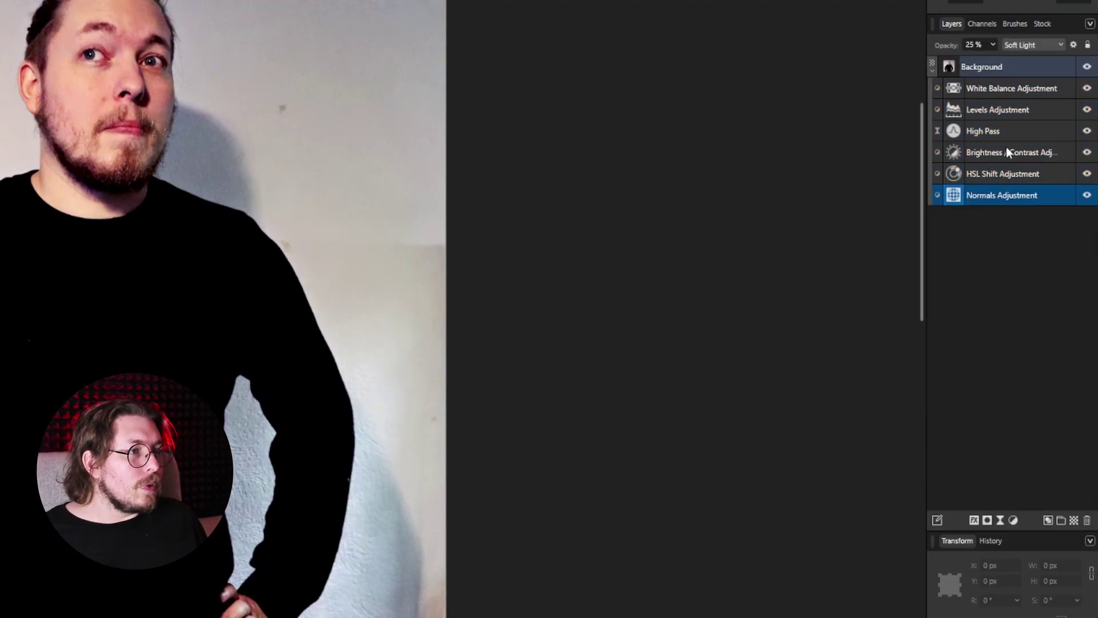
left_click(993, 45)
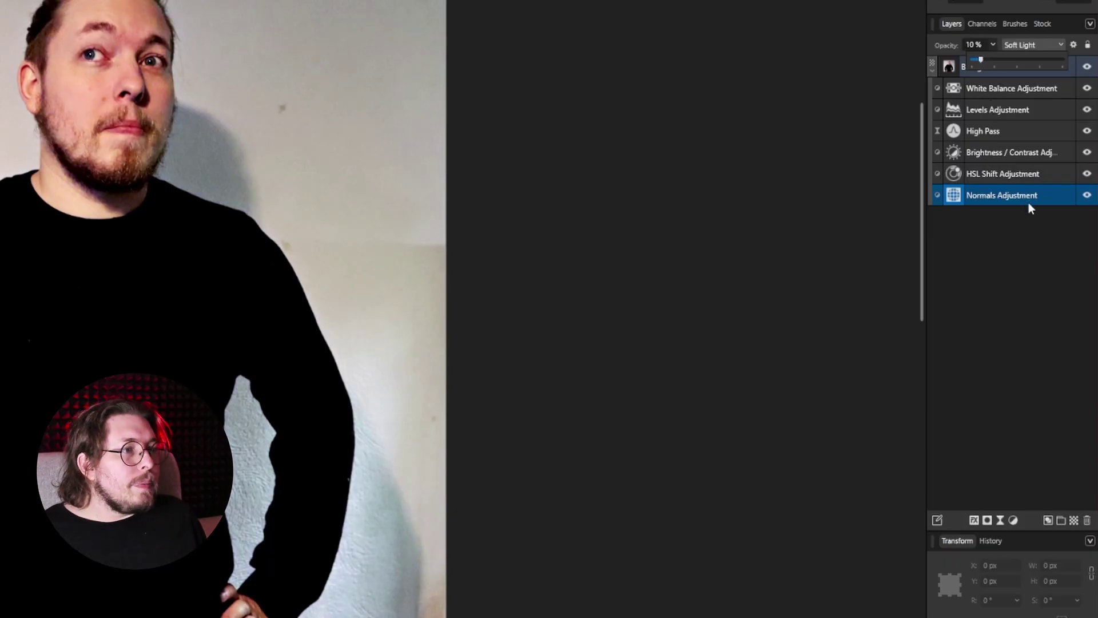
left_click(1025, 504)
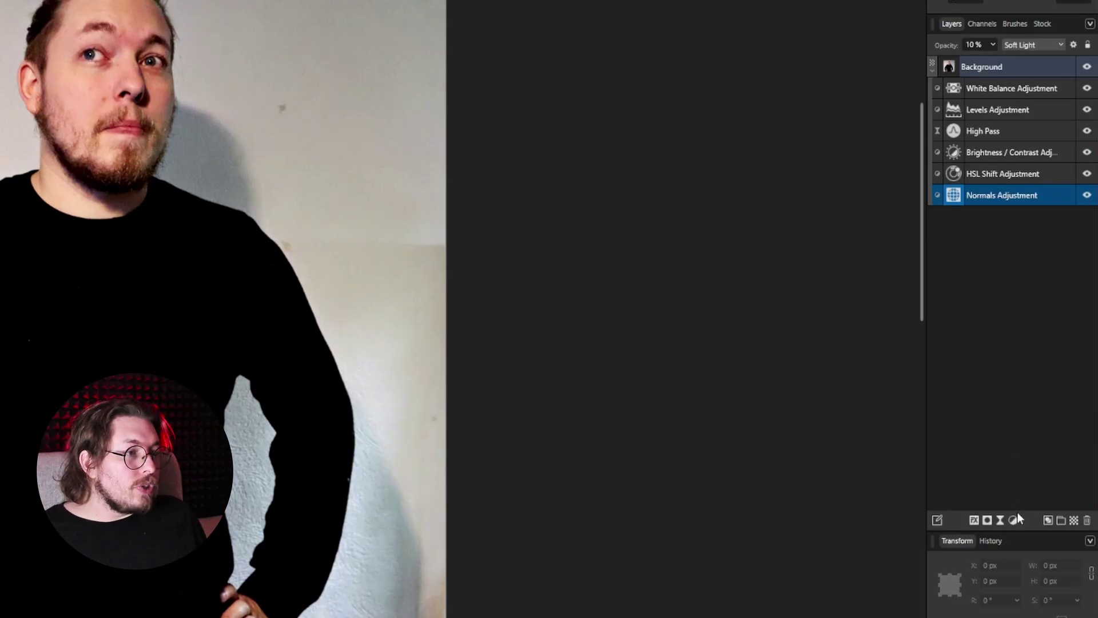
Add an Exposure adjustment above the nested Normals adjustment and set its exposure to 0,1
left_click(1013, 520)
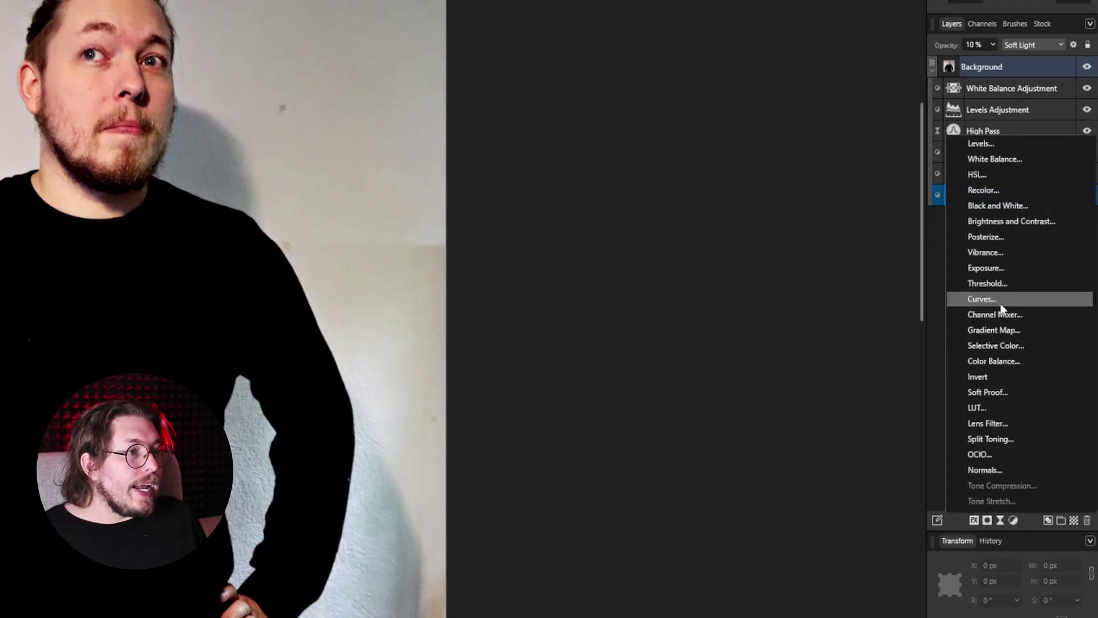
left_click(1010, 269)
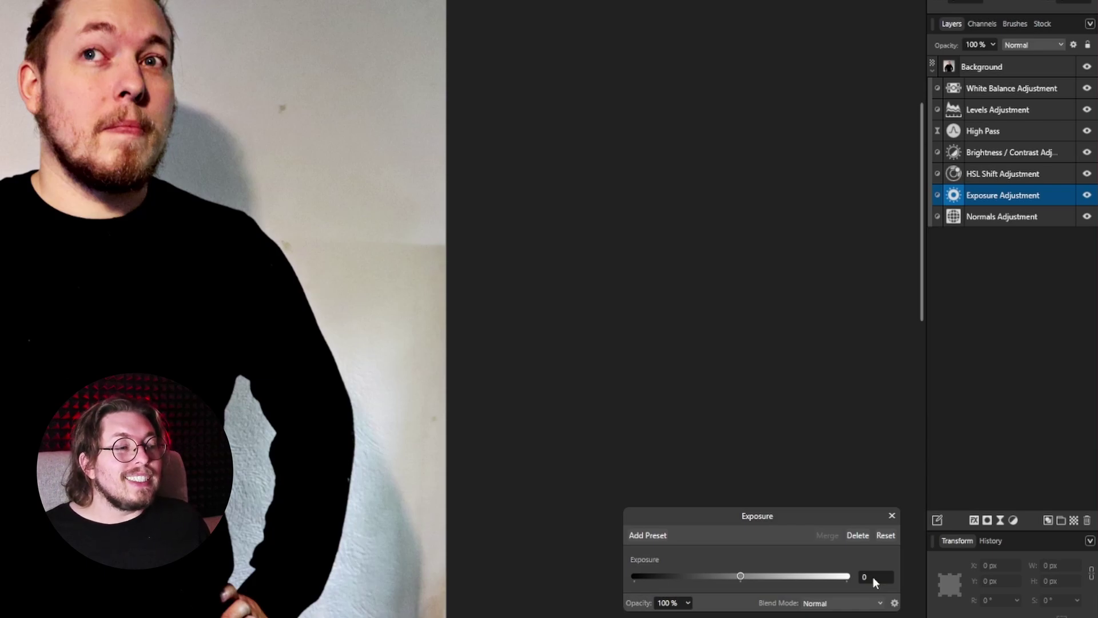
scroll(873, 577, "up", 1)
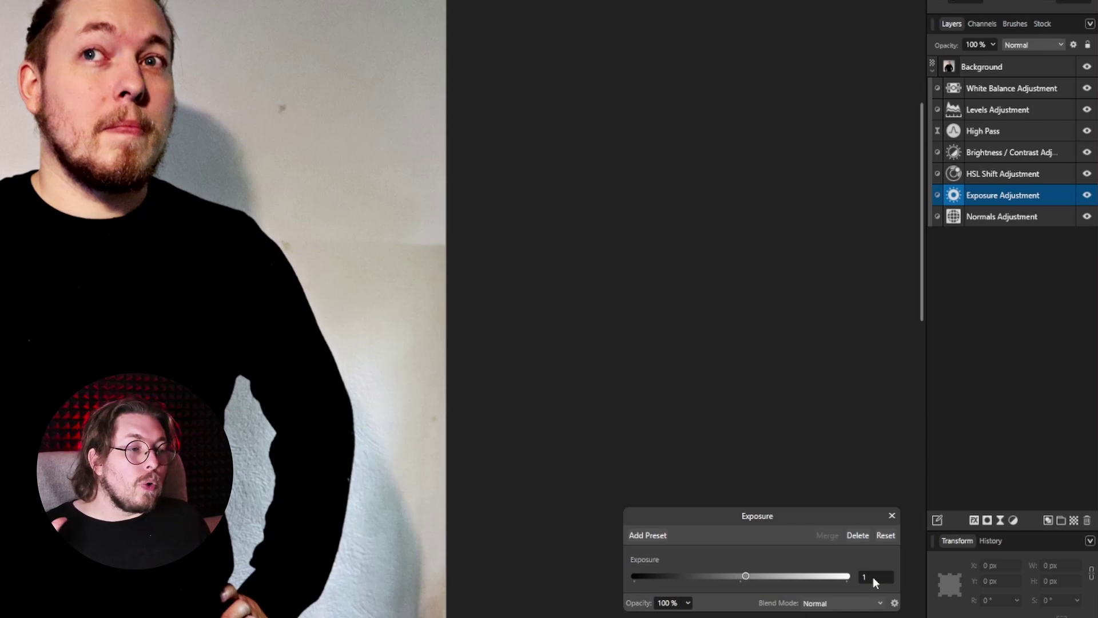
scroll(872, 577, "down", 1)
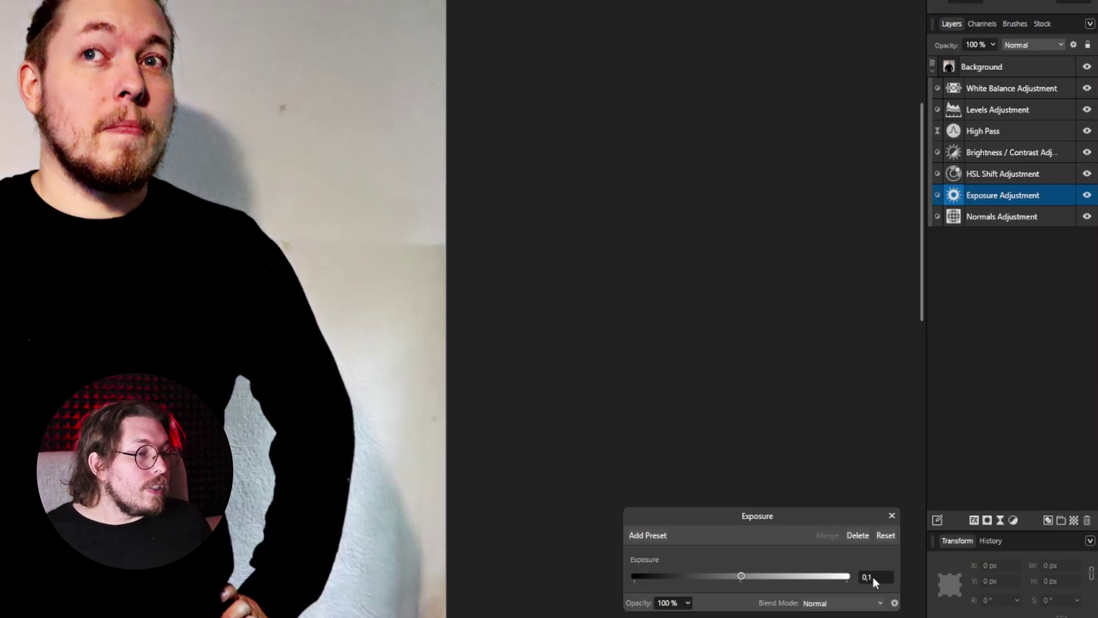
scroll(873, 576, "up", 2)
scroll(873, 581, "down", 1)
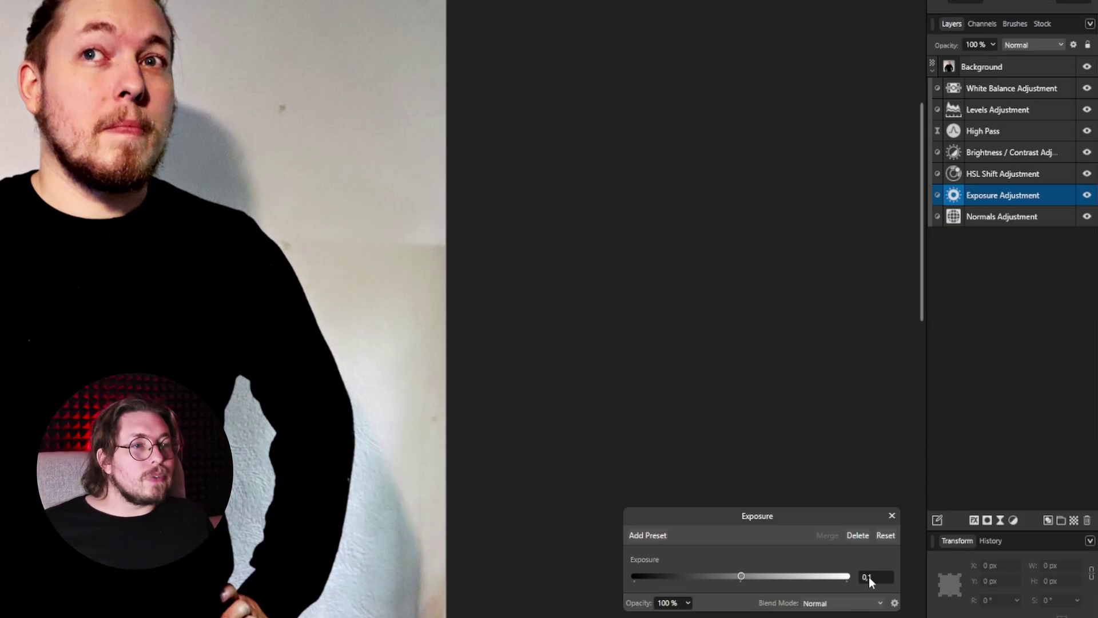
Compare the portrait with and without the Exposure adjustment and close its settings
left_click(1087, 196)
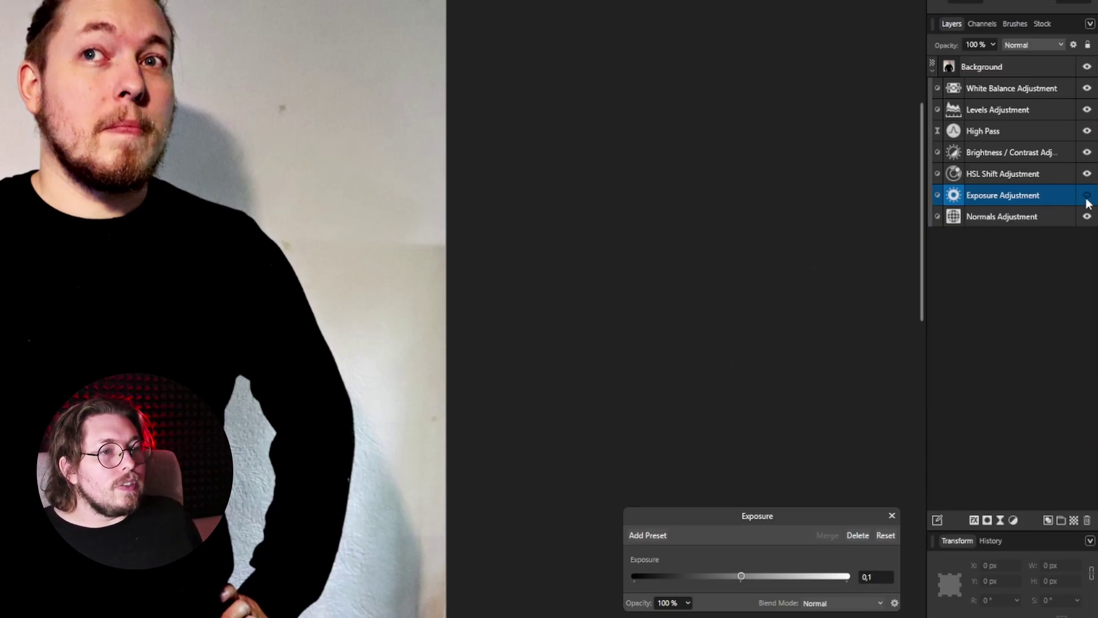
left_click(1087, 196)
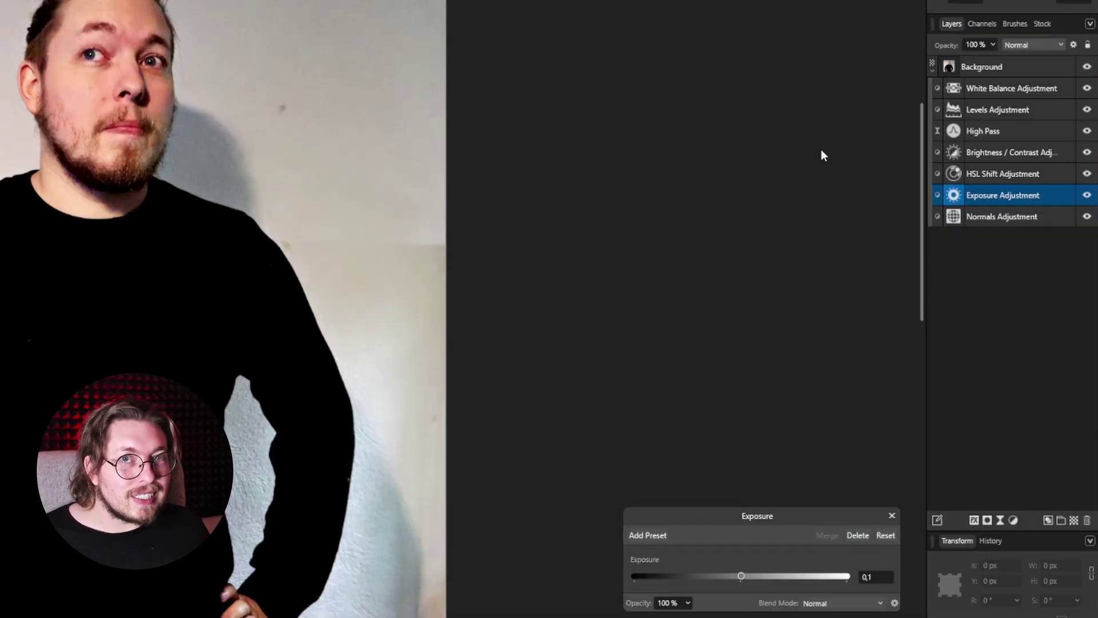
left_click(816, 128)
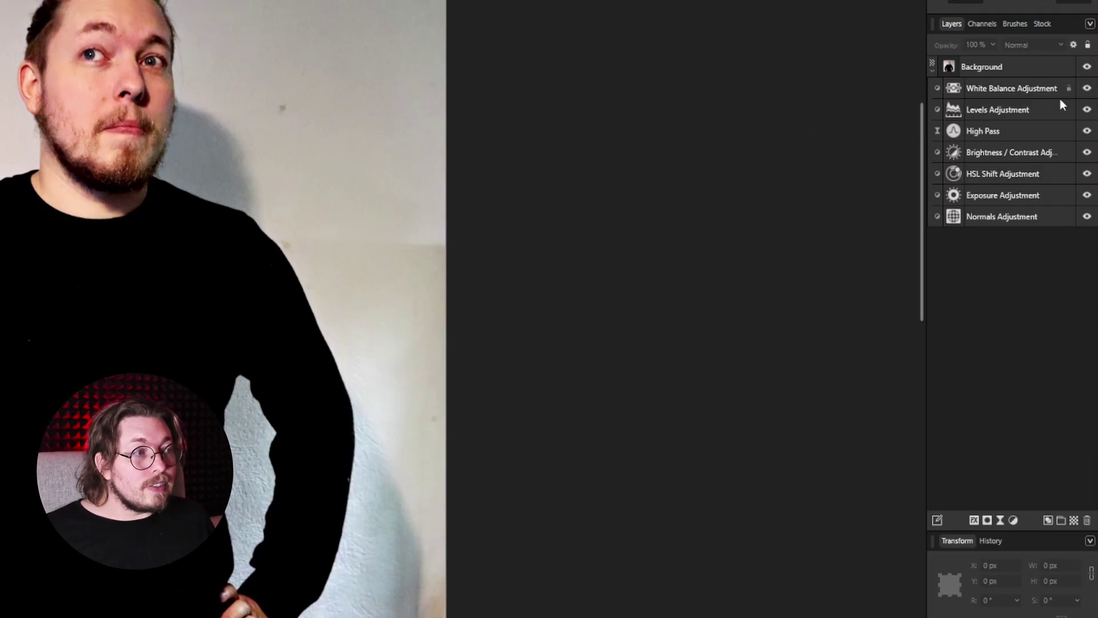
Select every layer nested in Background, including Exposure, and hide and show them together to compare the original with the edit
left_click(1026, 90)
left_click(1029, 217, "shift")
left_click(1088, 89)
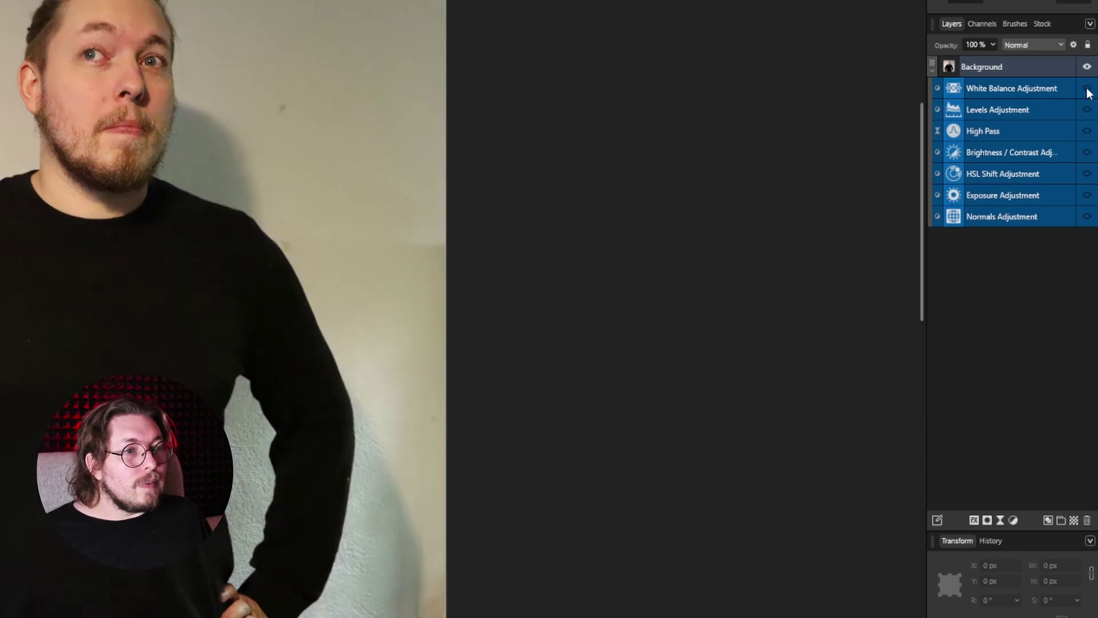
left_click(1087, 89)
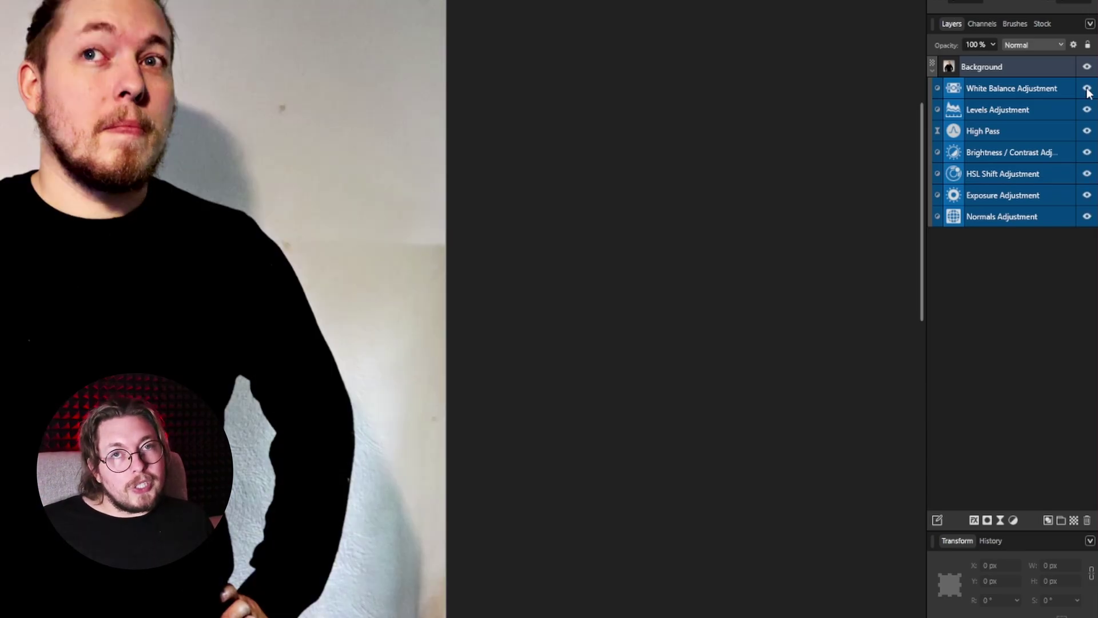
left_click(1087, 89)
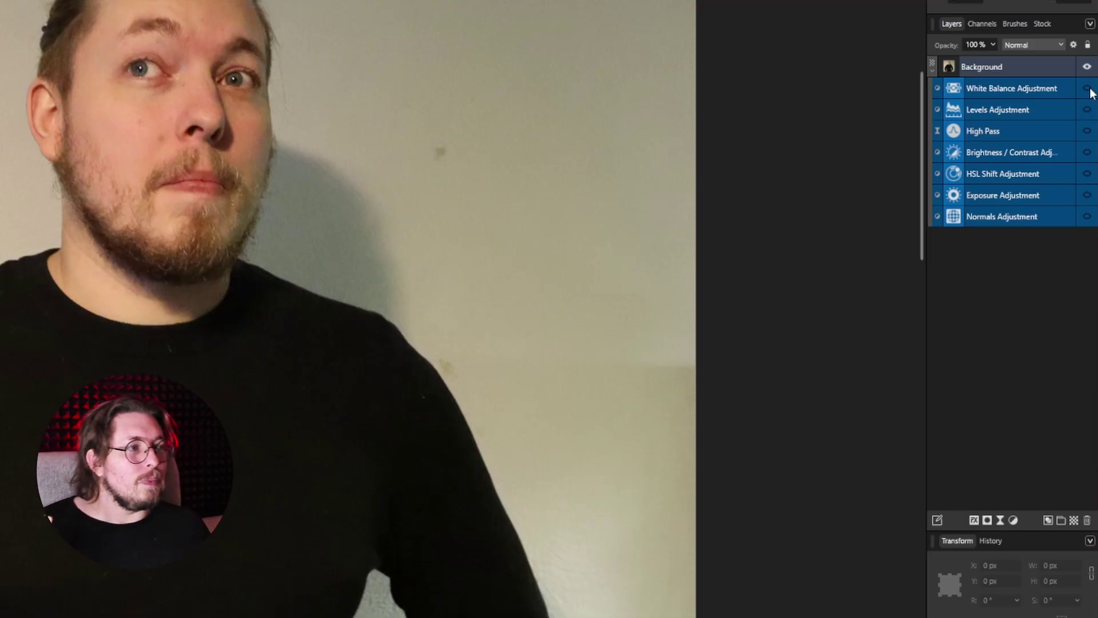
left_click(1089, 89)
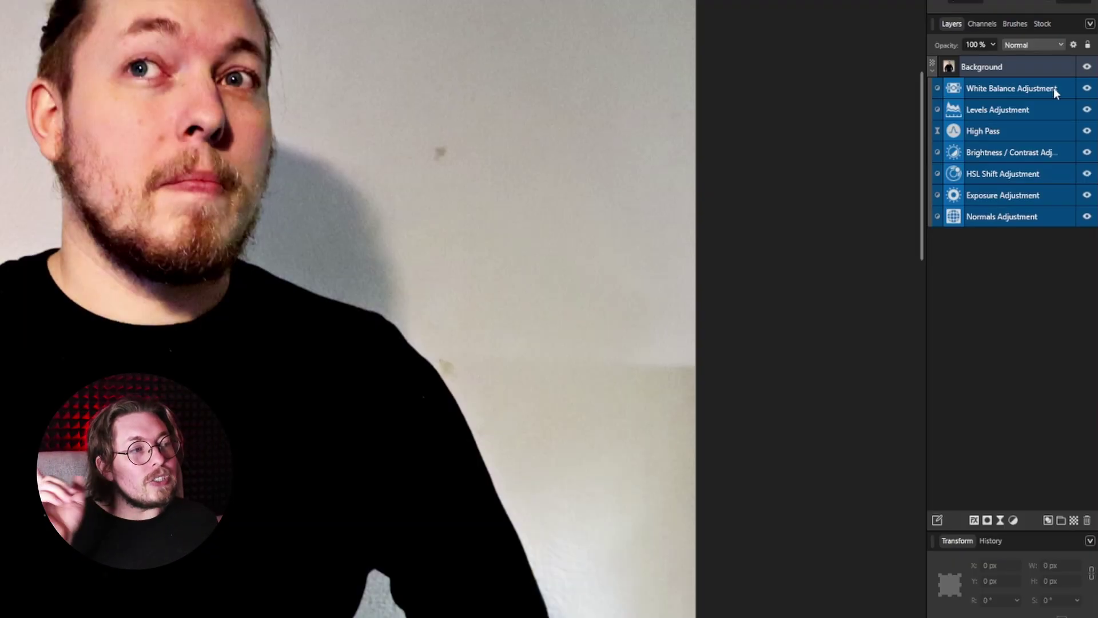
Examine the list of available studios that can be enabled
left_click(843, 41)
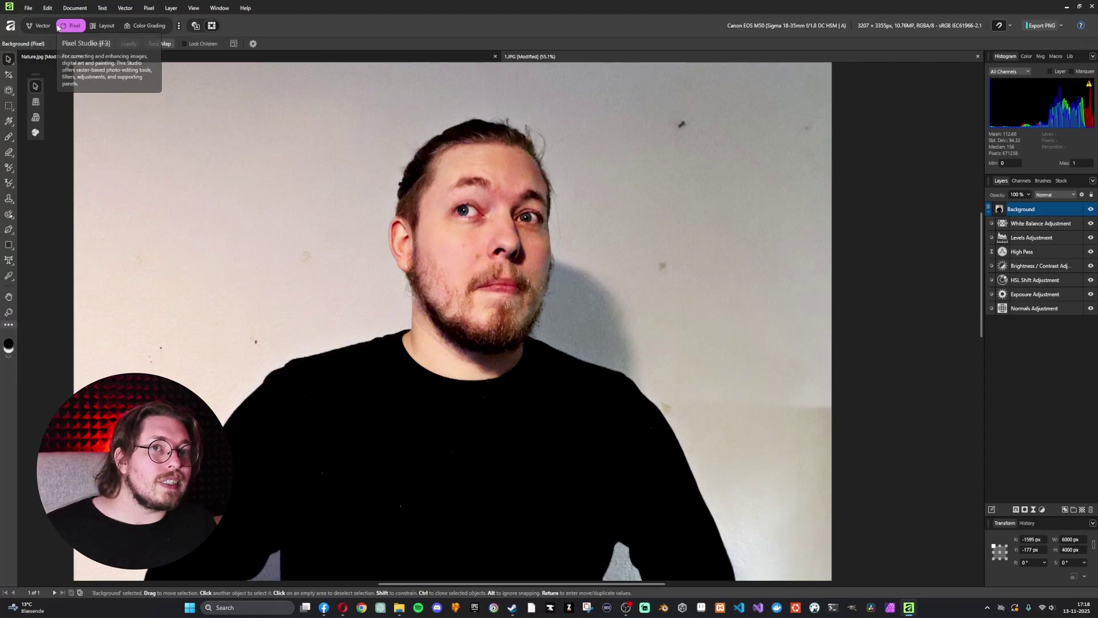
left_click(179, 29)
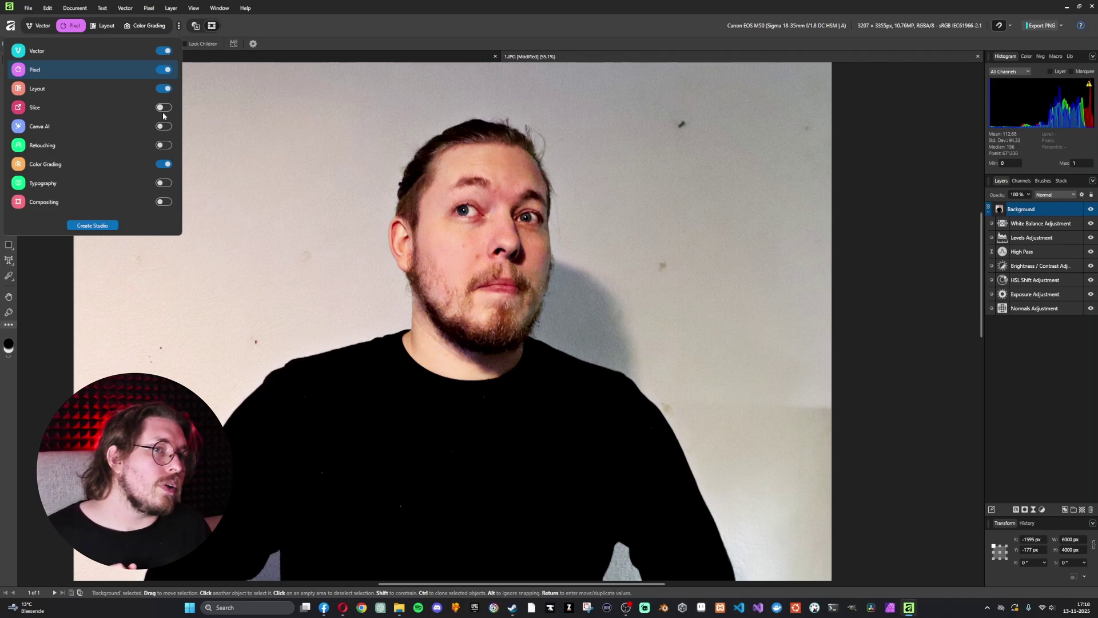
left_click(179, 26)
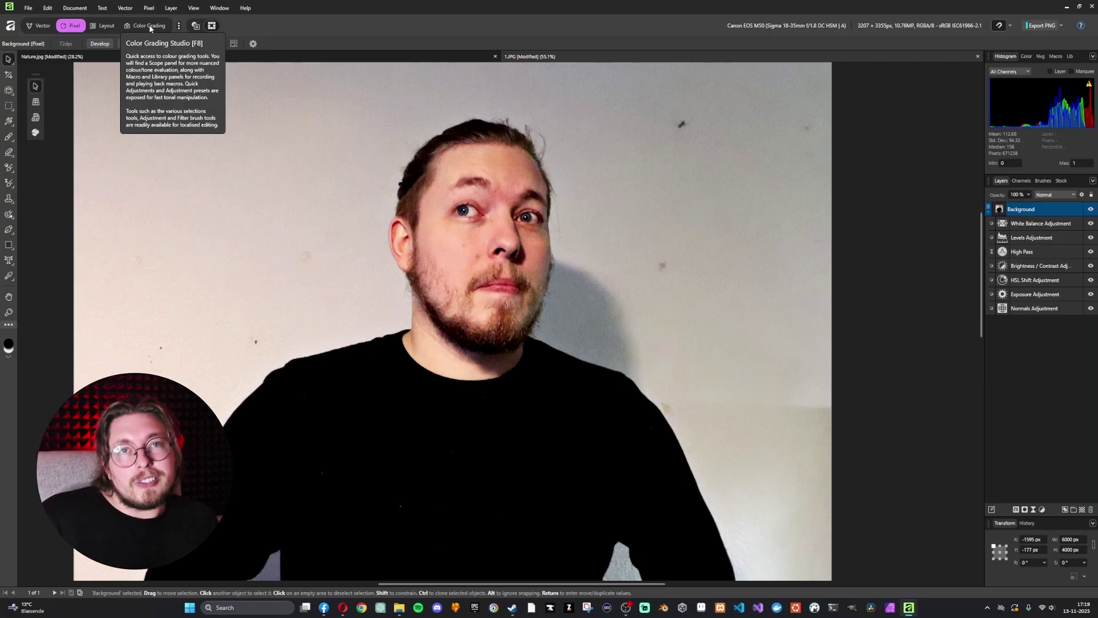
Switch to the Color Grading studio and display its Quick Adjustments
left_click(150, 27)
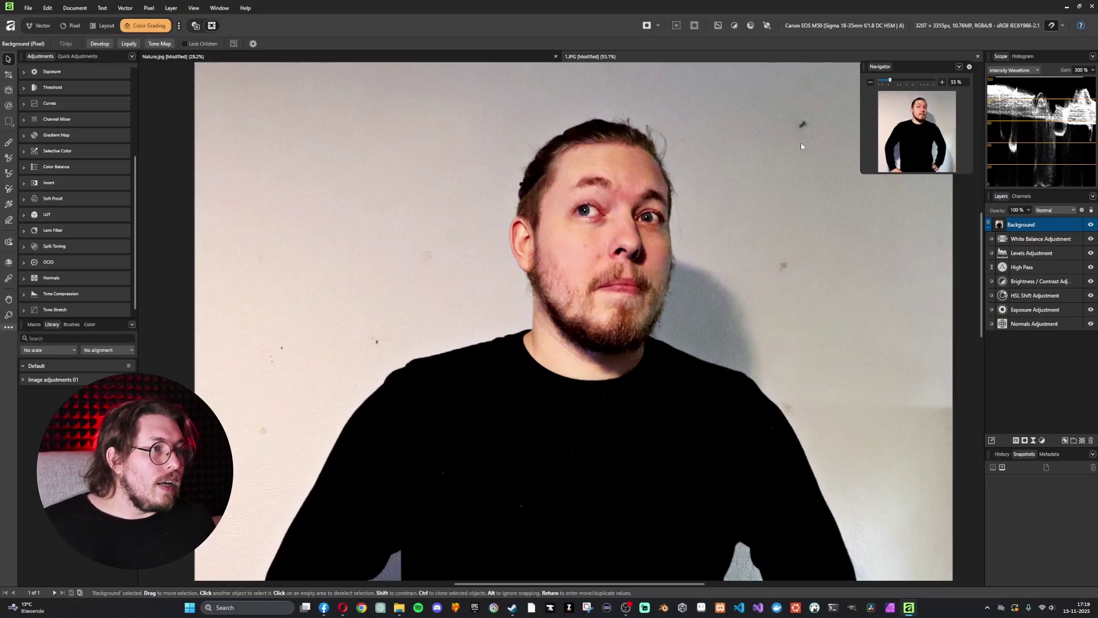
left_click(77, 56)
scroll(73, 150, "up", 1)
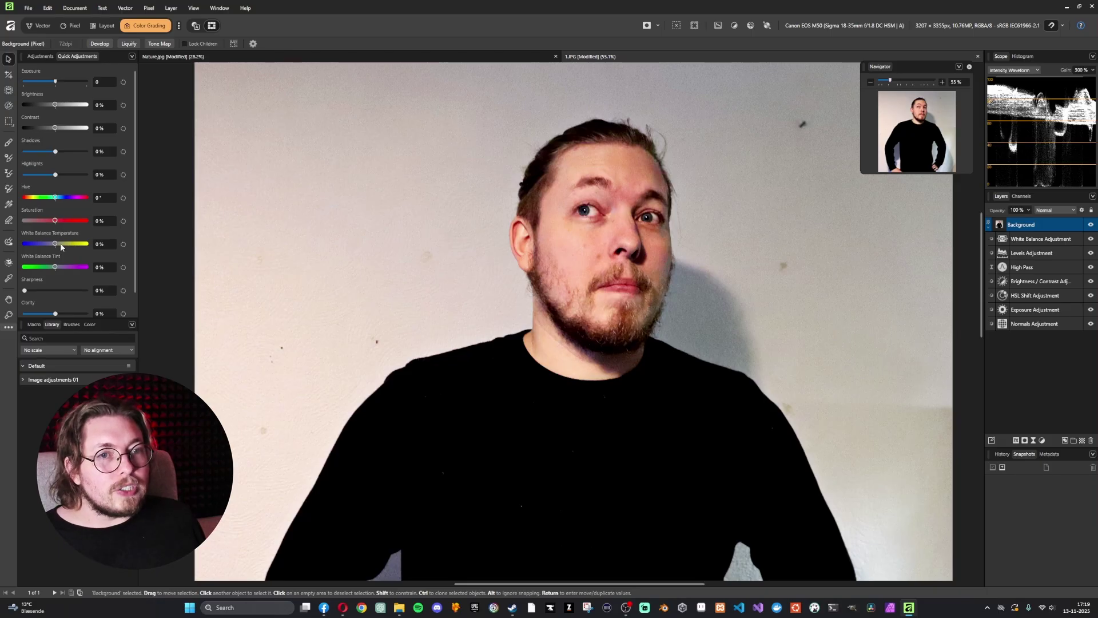
Set the Background layer's Sharpness quick adjustment to 13%
scroll(57, 249, "down", 1)
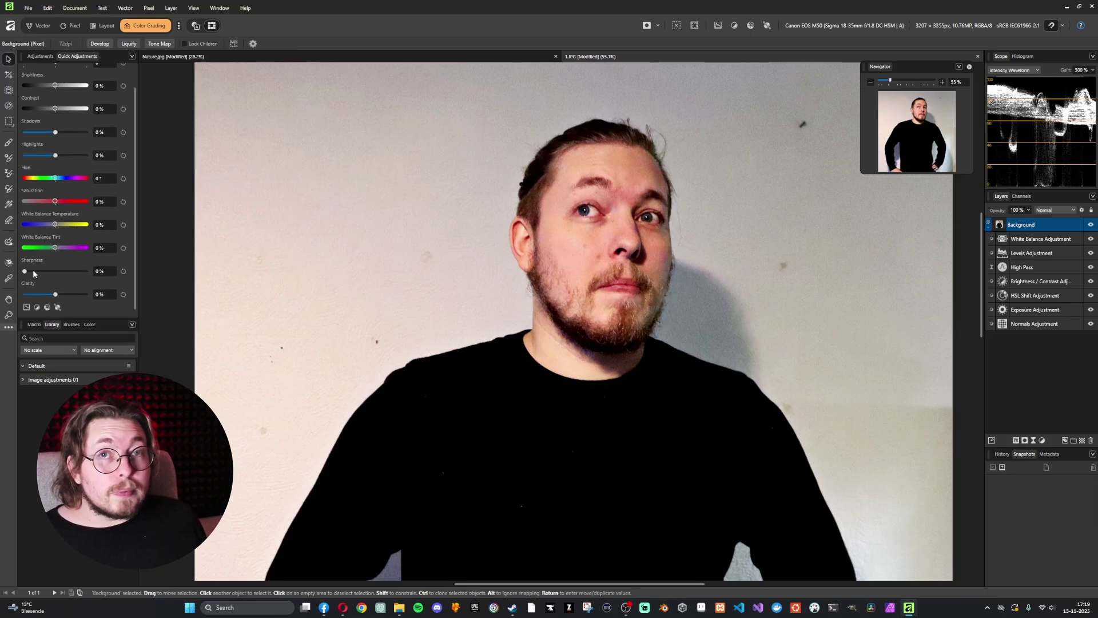
left_click_drag(26, 273, 51, 277)
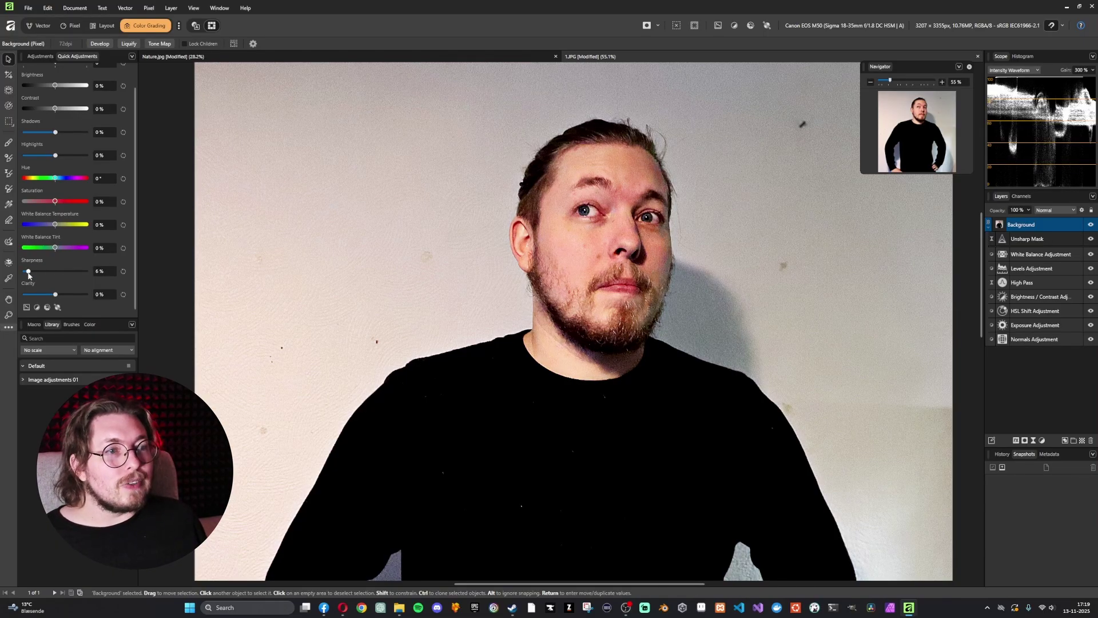
left_click_drag(28, 275, 33, 275)
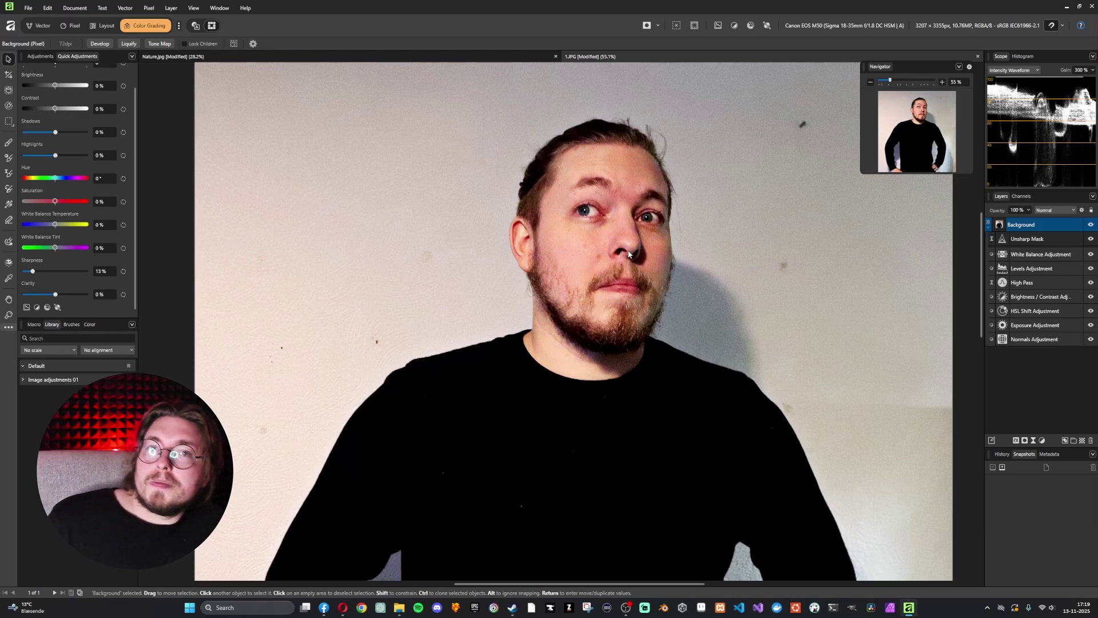
Examine the Color Grading studio's full Adjustments list and compare it with the adjustments available for adding to layers
left_click(41, 56)
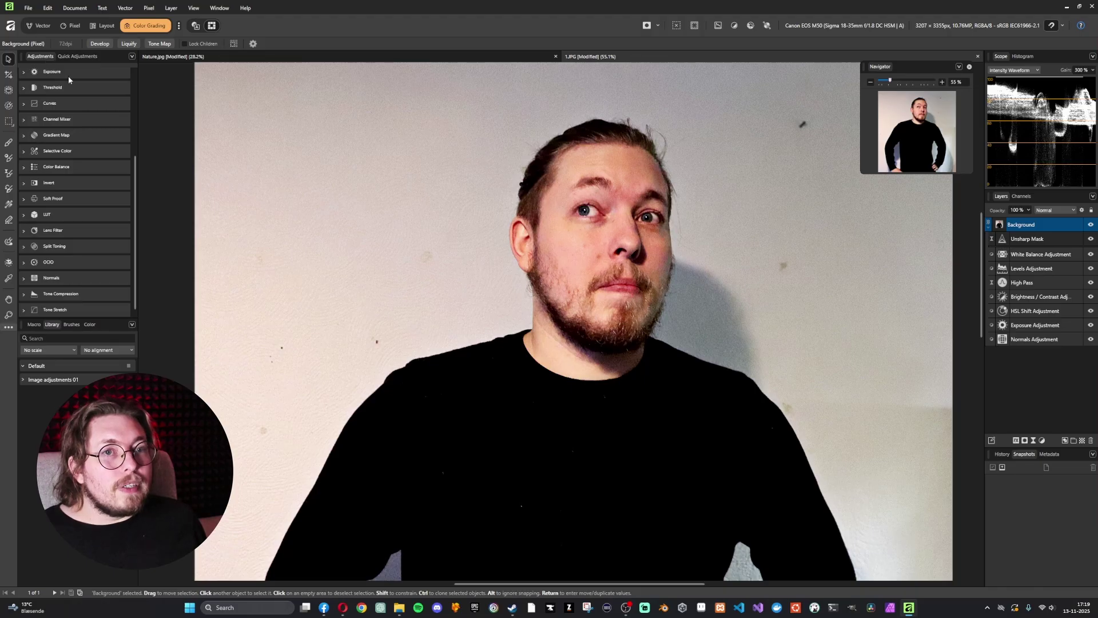
left_click(1042, 440)
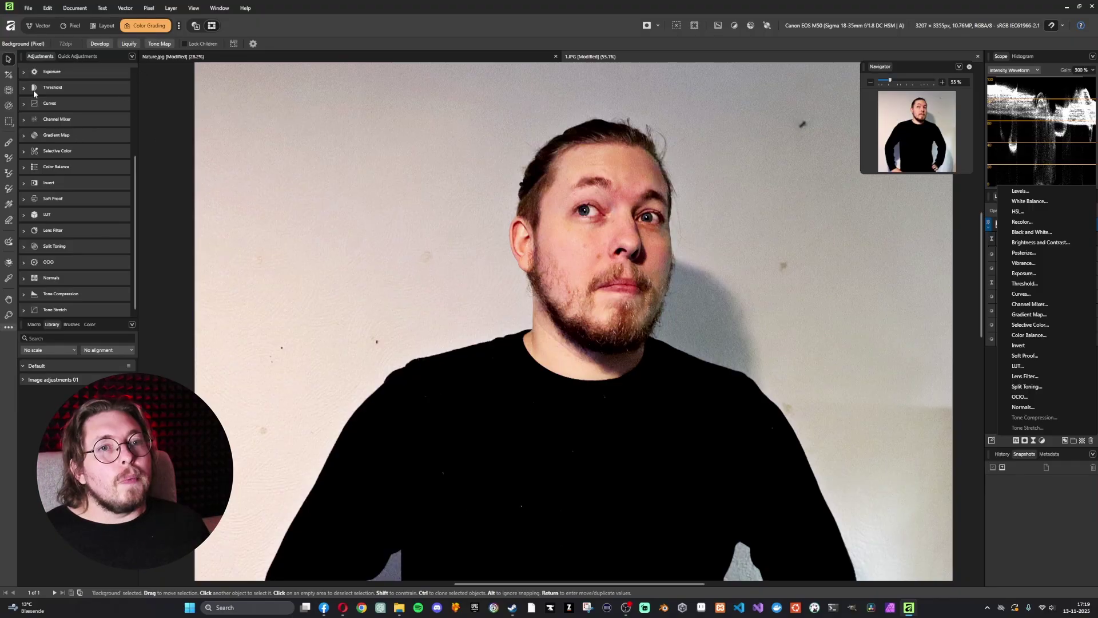
left_click(163, 182)
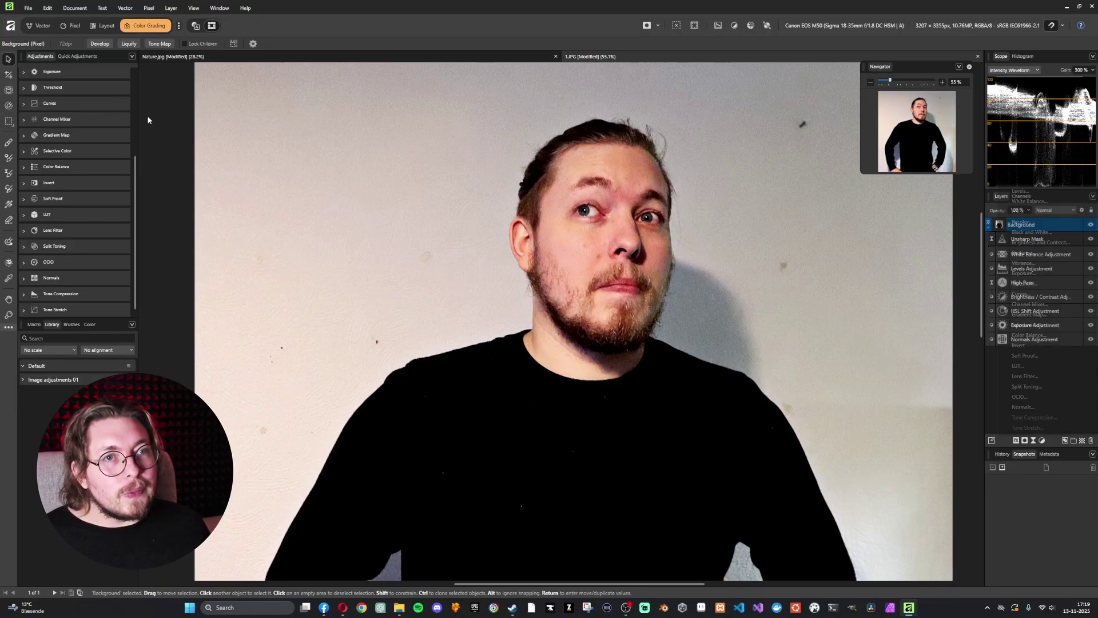
Open the Background layer for developing, examine the basic Exposure and Enhance settings, and return to the Color Grading studio
left_click(99, 44)
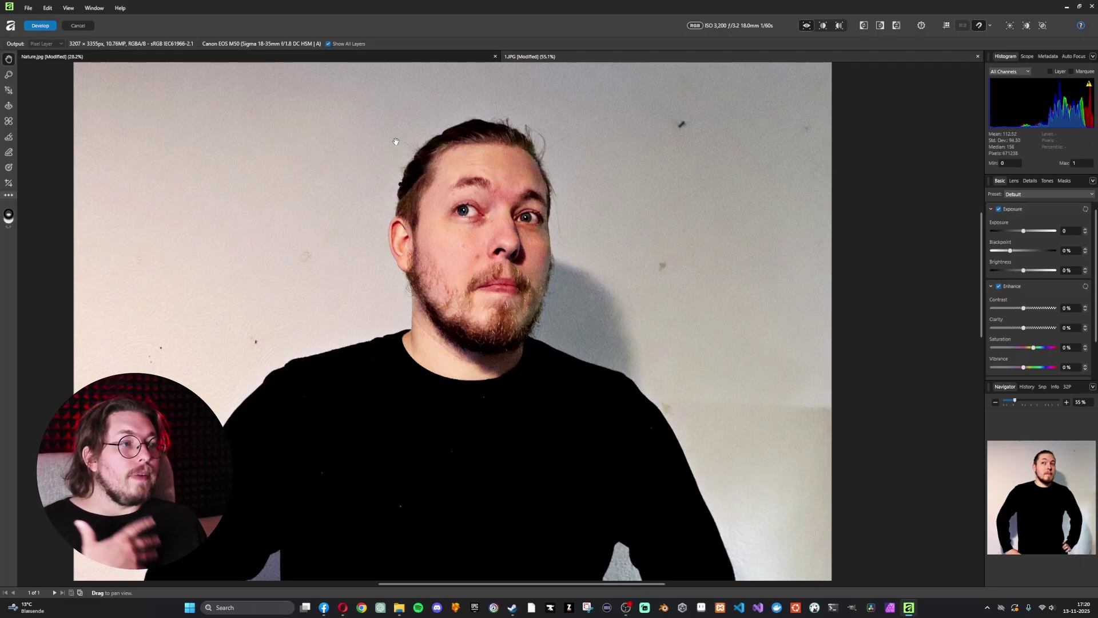
scroll(1036, 316, "down", 2)
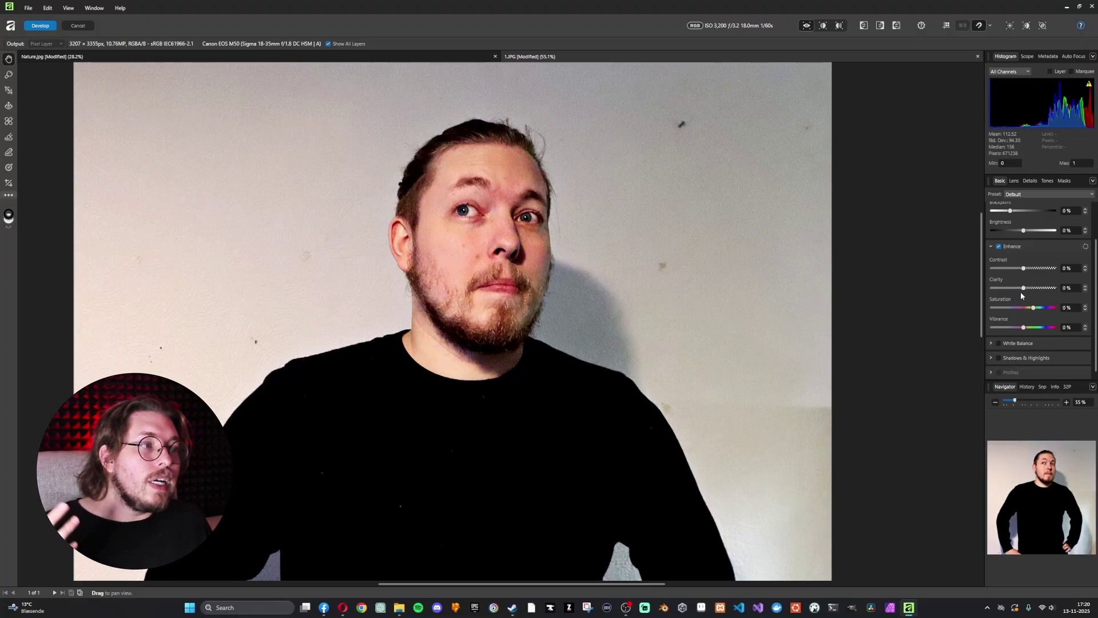
left_click(35, 30)
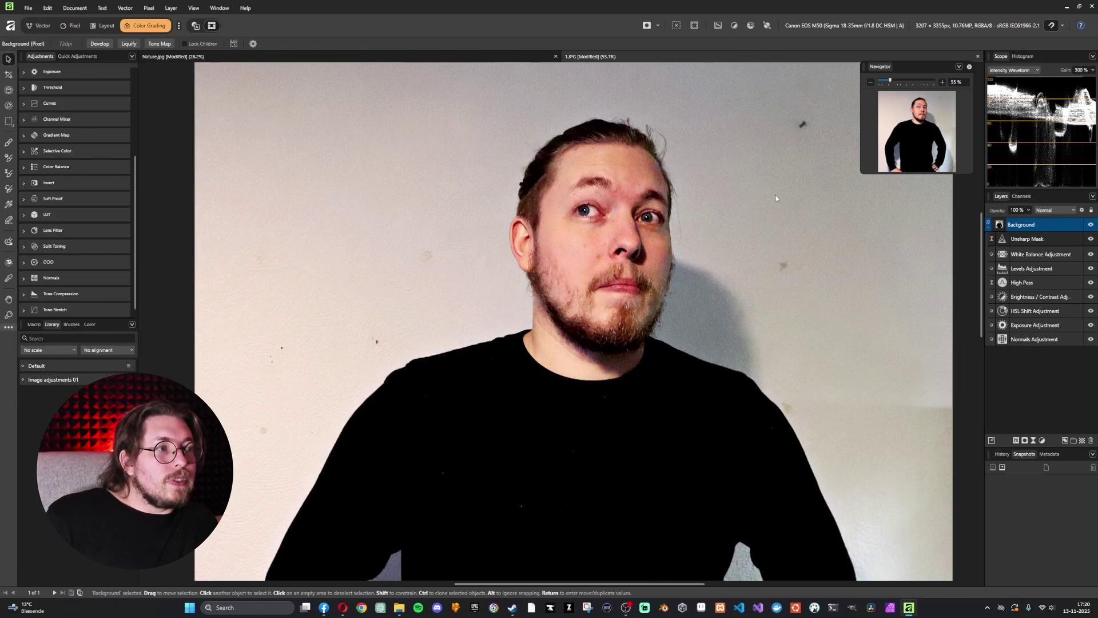
Add a Recolor adjustment above the Background layer with hue 34.7° and saturation 100%
left_click_drag(694, 193, 607, 196)
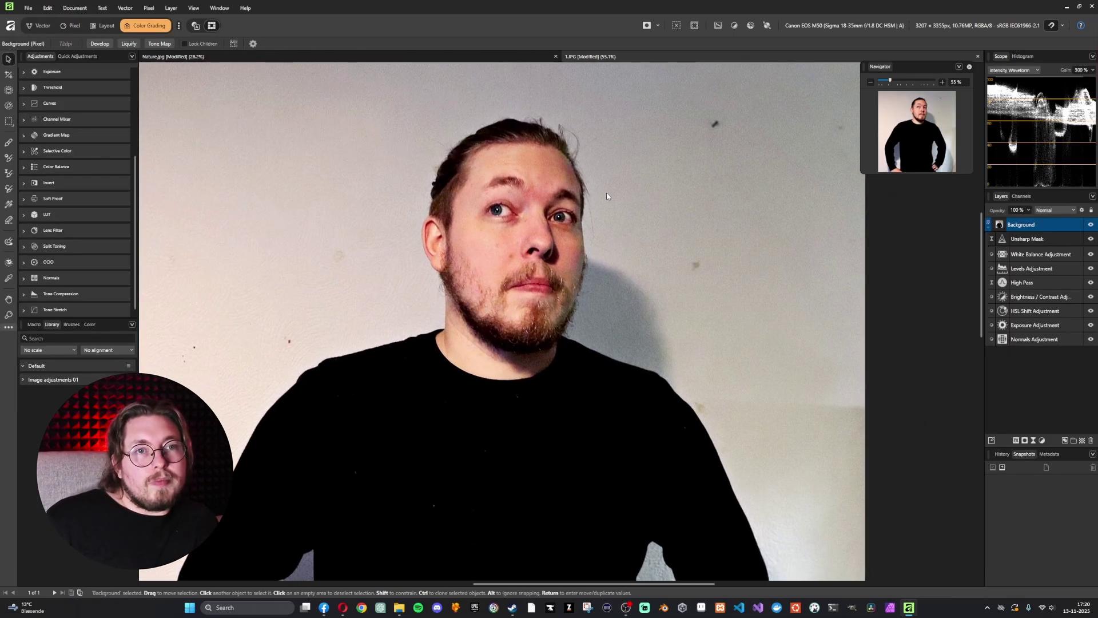
scroll(603, 190, "down", 2)
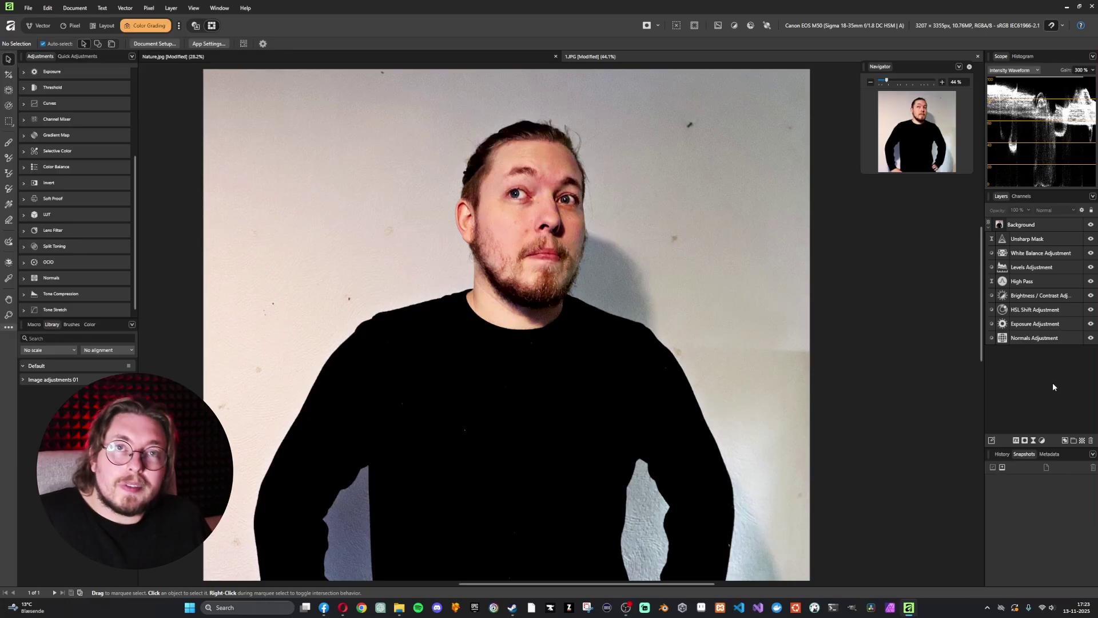
left_click(1042, 441)
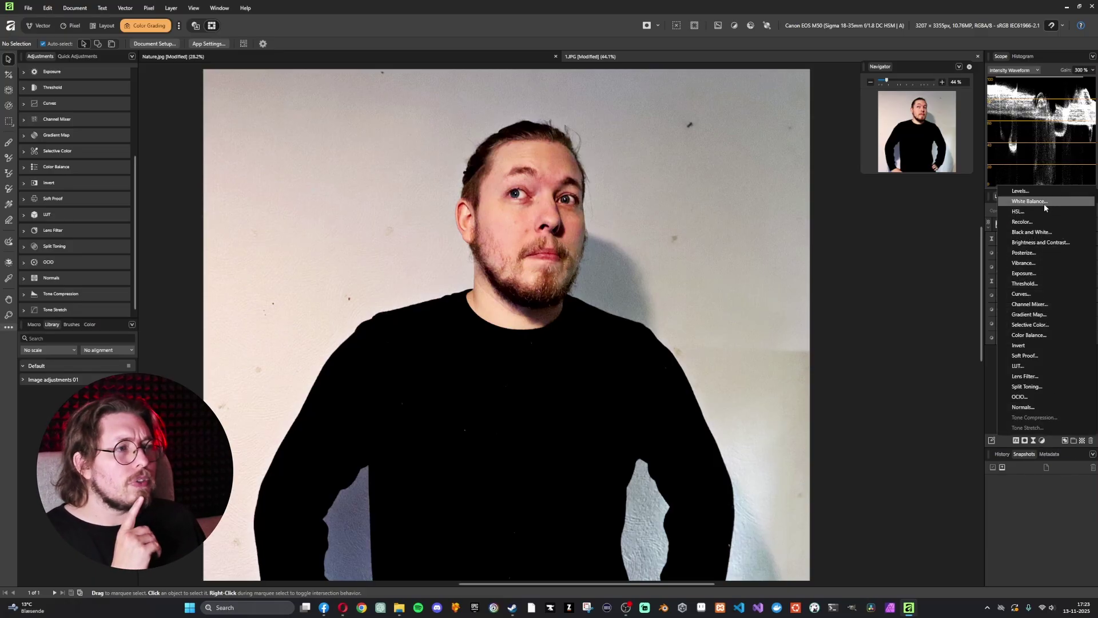
left_click(1048, 223)
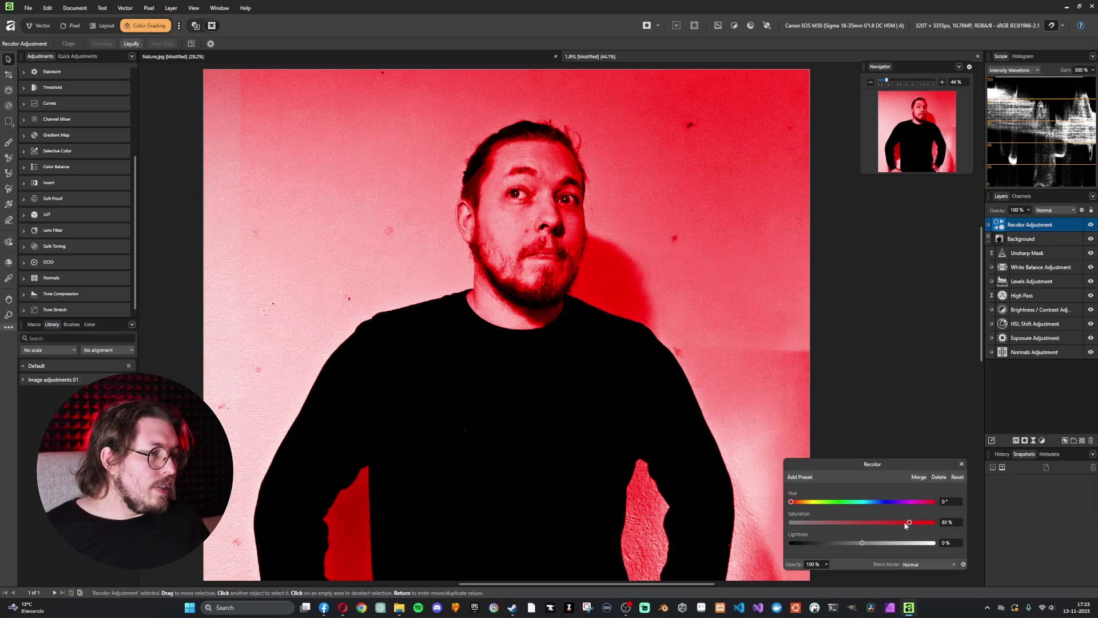
left_click_drag(905, 525, 934, 522)
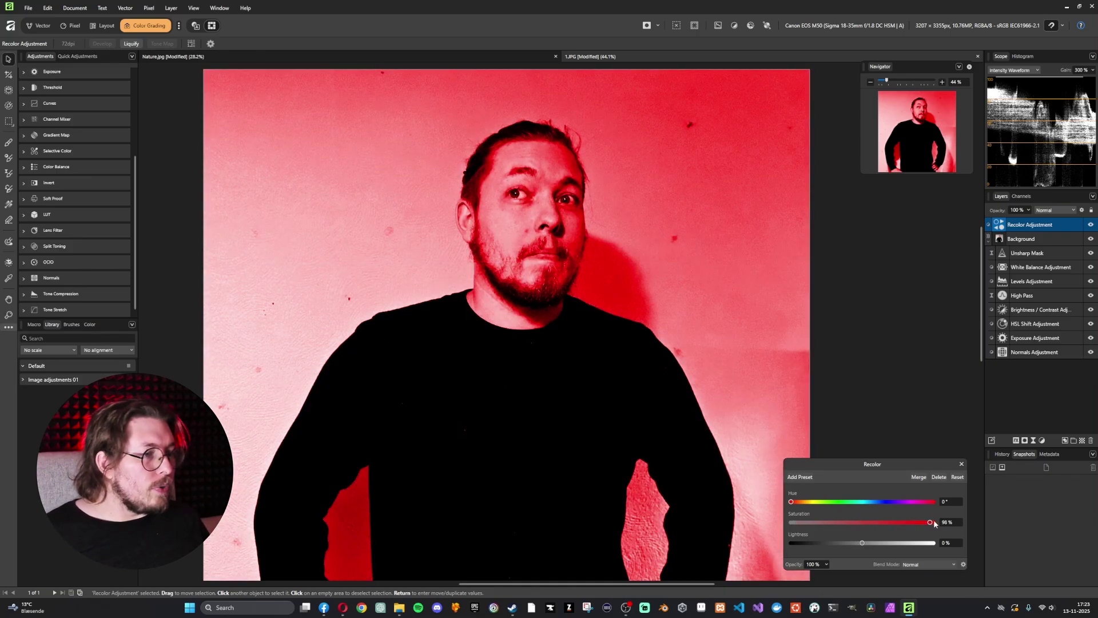
left_click(804, 503)
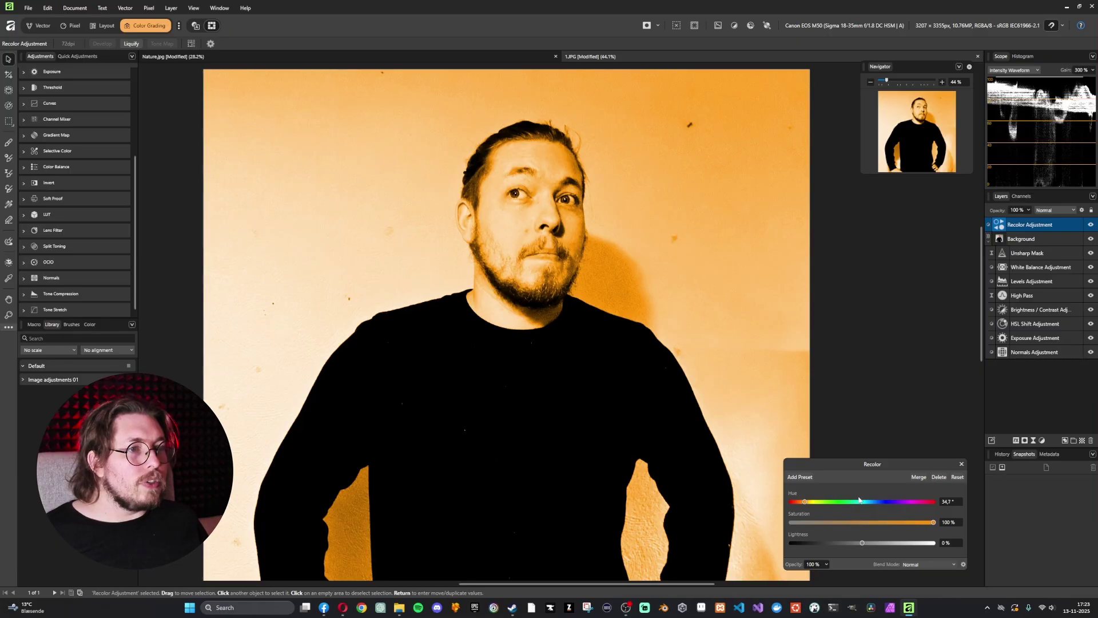
Blend the Recolor adjustment in Soft Light mode at 25% opacity and nest it inside the Background layer
left_click(909, 565)
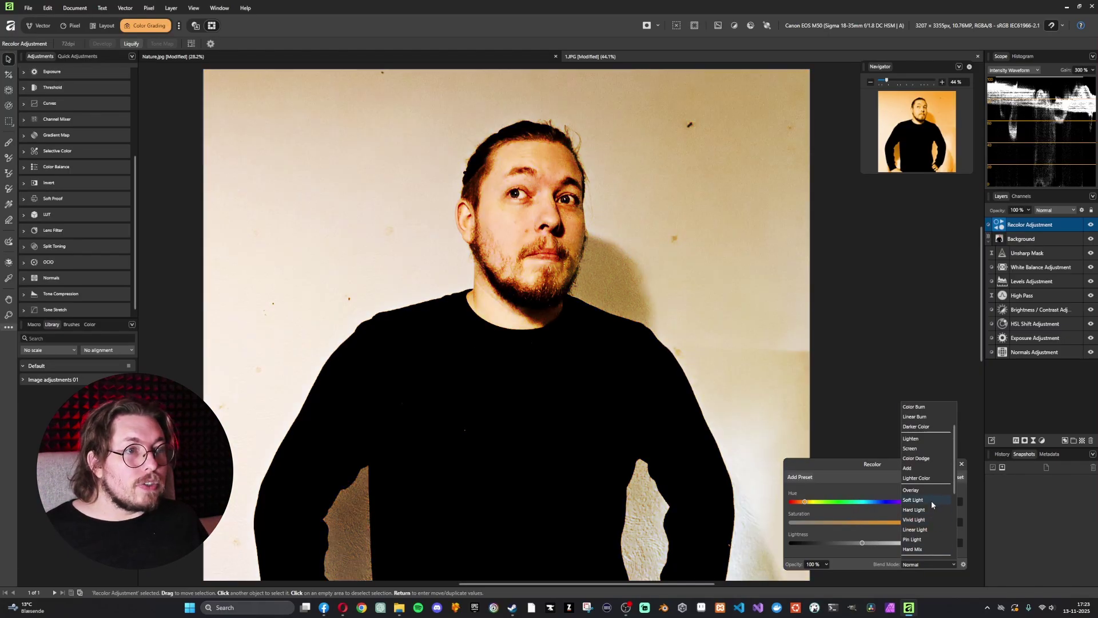
left_click(931, 500)
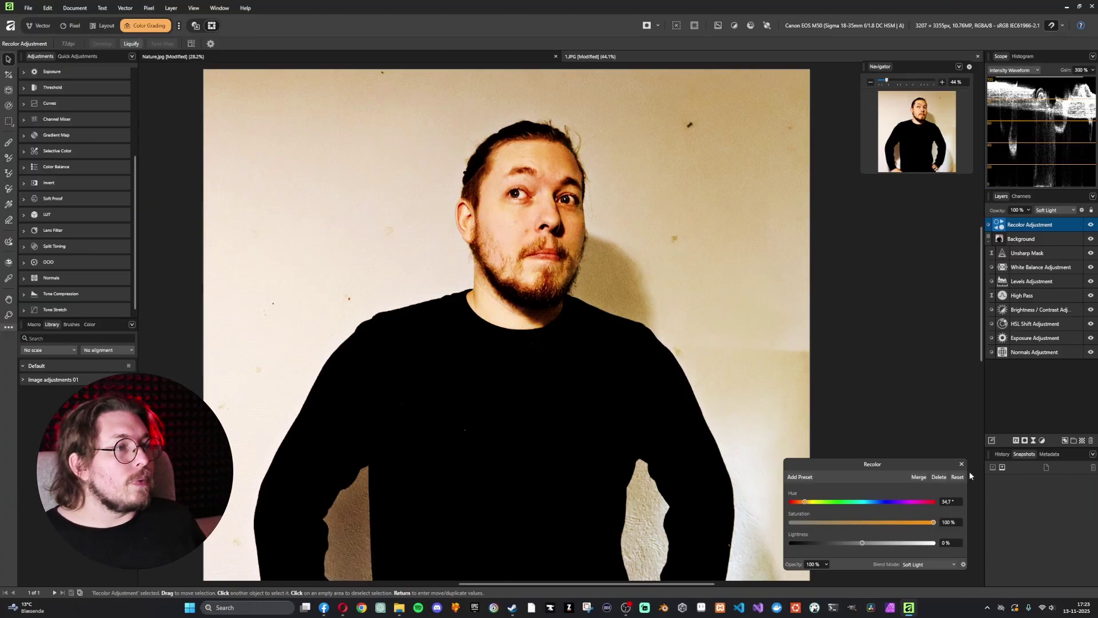
left_click(1029, 210)
left_click_drag(1023, 218, 987, 225)
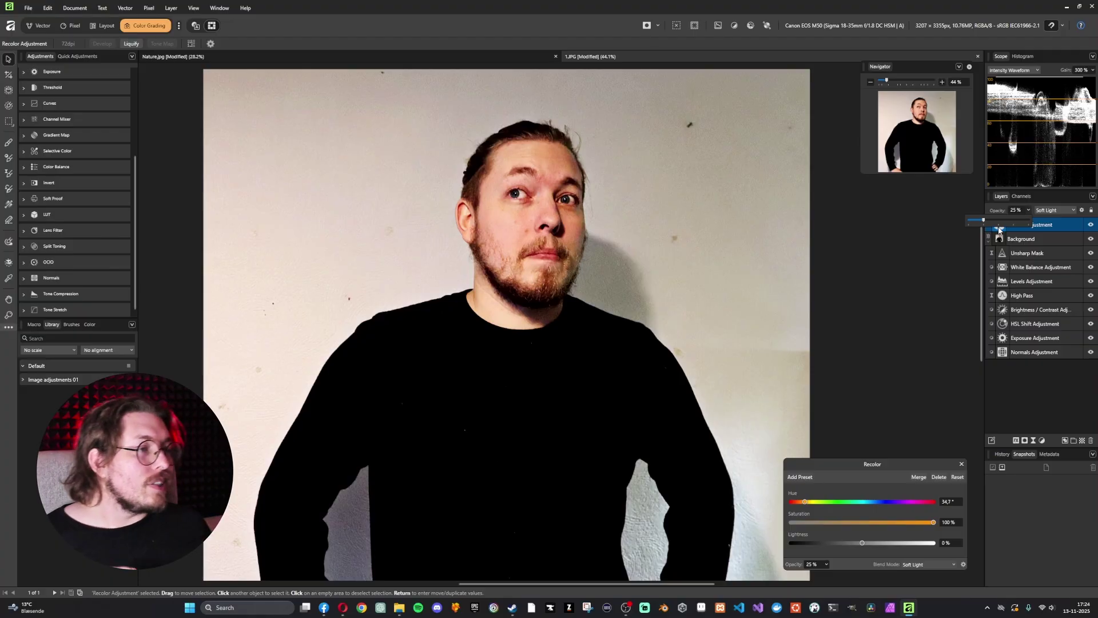
left_click(1058, 225)
left_click_drag(1050, 228, 1057, 247)
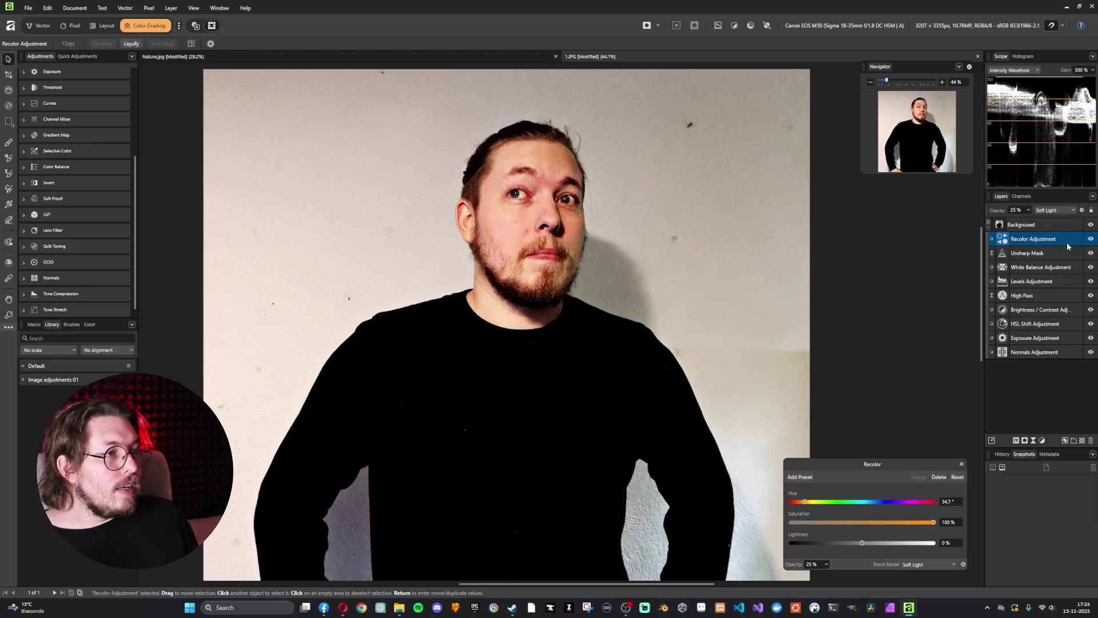
Select all layers nested in Background, from Recolor to Normals, and hide and show them together to compare the edit with the original
left_click(1064, 352, "shift")
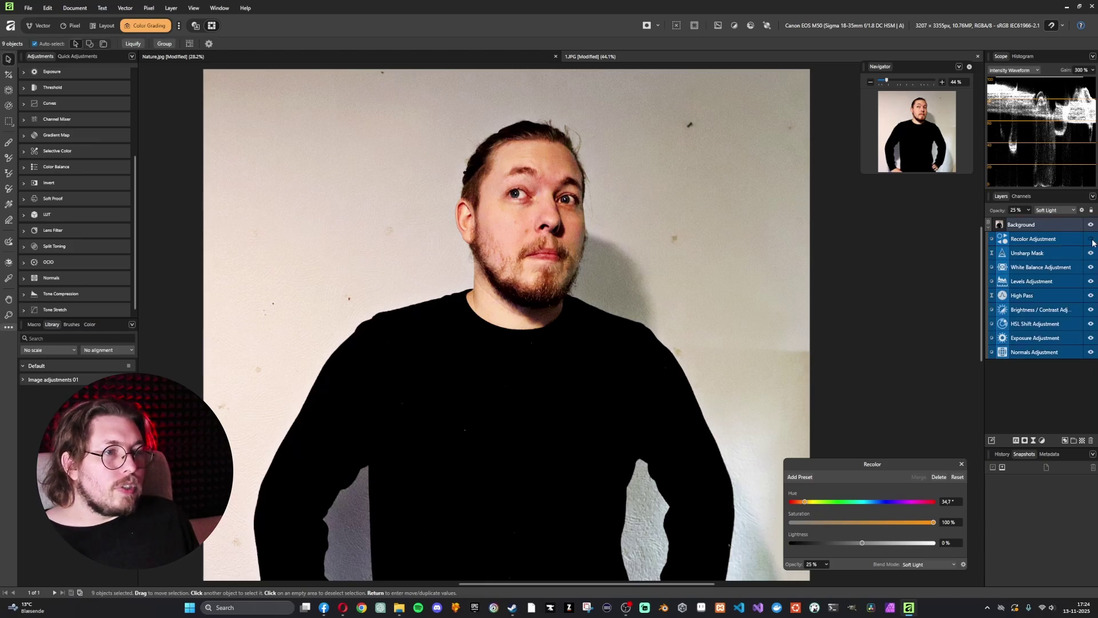
left_click(1091, 239)
left_click(1090, 239)
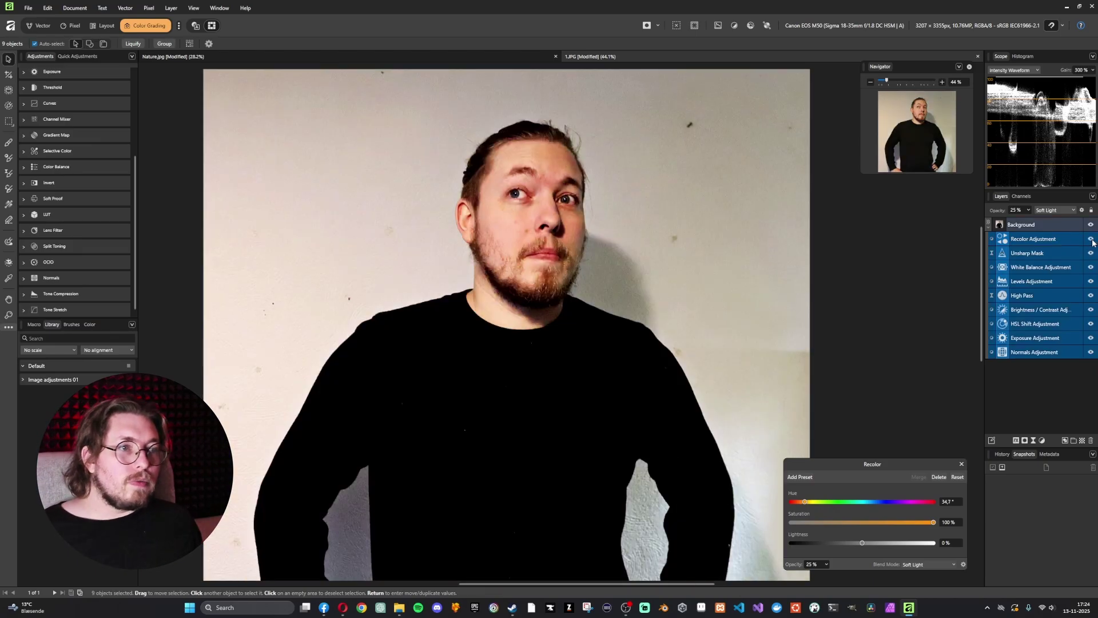